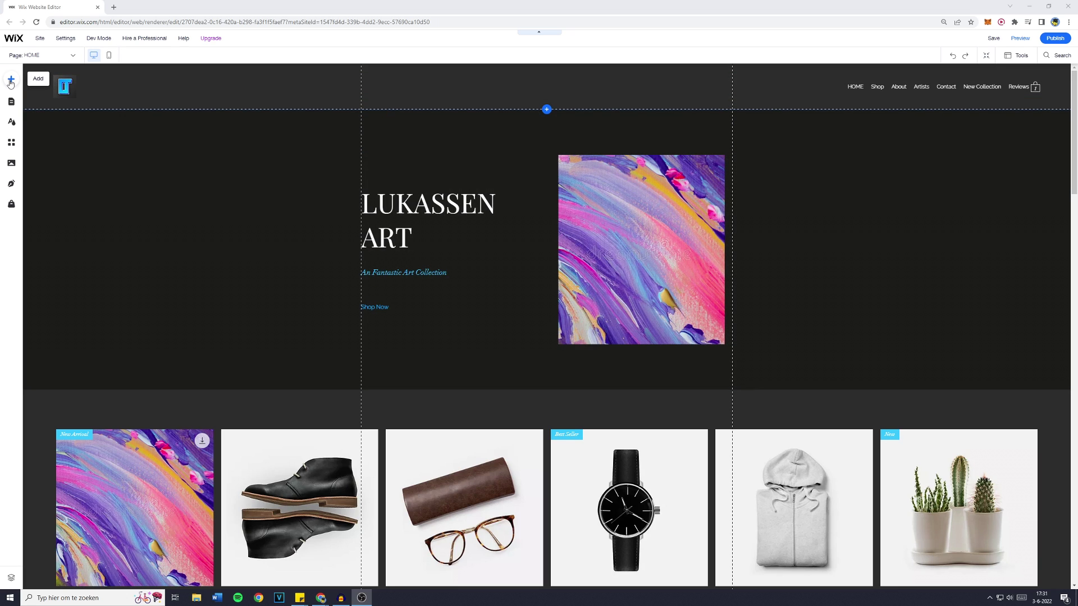
Show the Interactive elements in the Add panel, glancing at the Box elements on the way
click(11, 82)
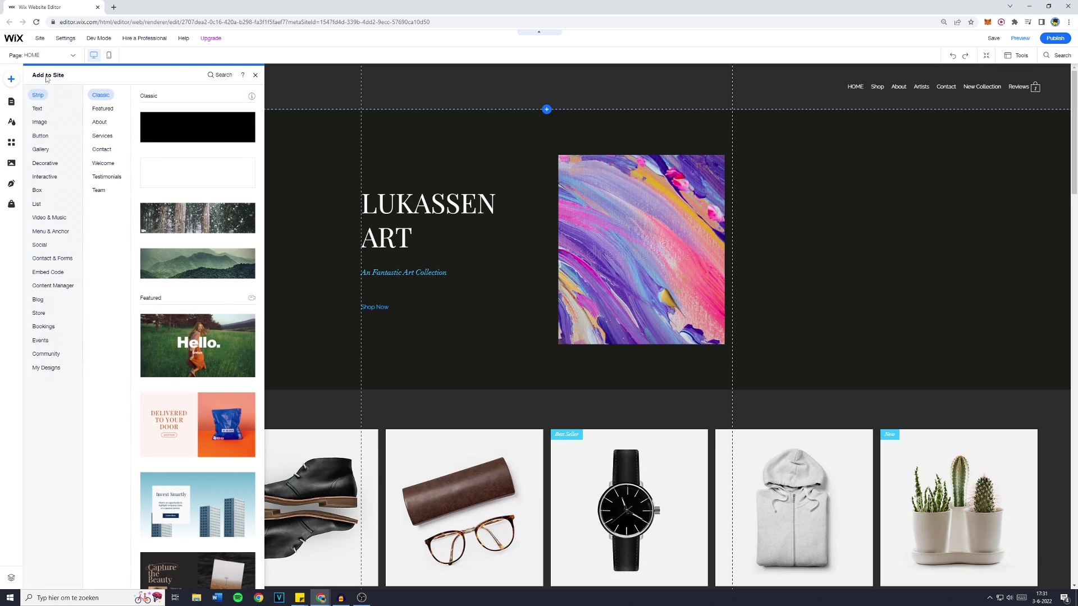
click(45, 176)
click(37, 191)
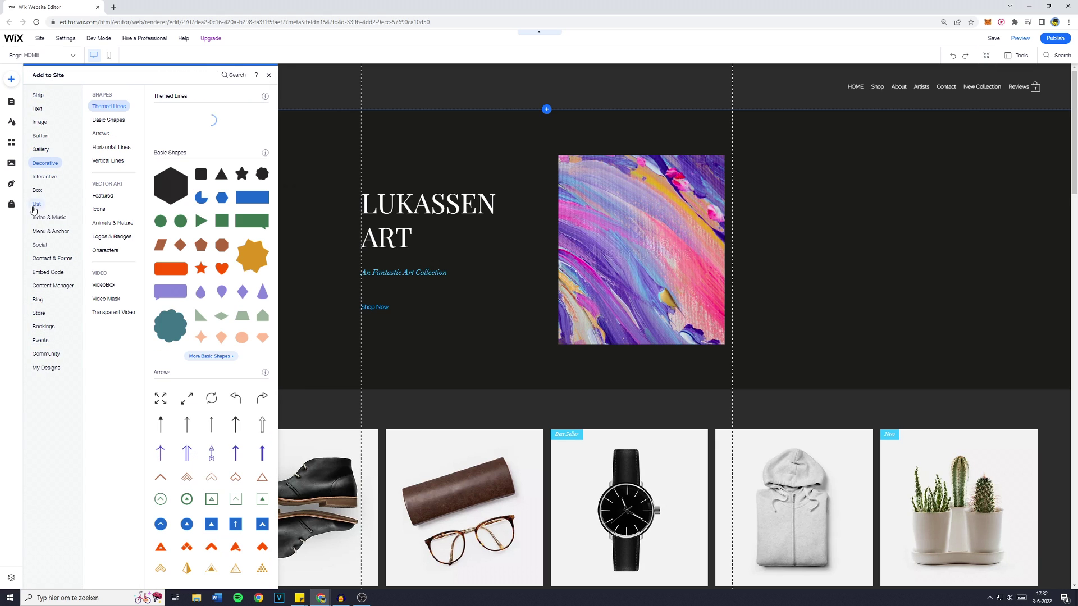
click(55, 179)
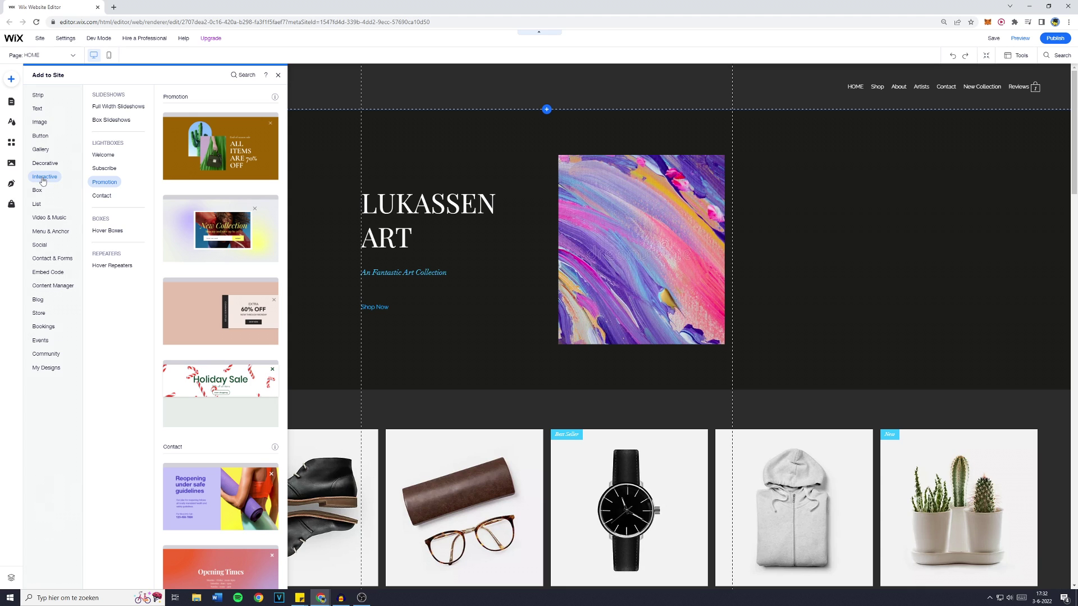
Browse the Welcome, Subscribe, Promotion and Contact lightboxes, then add the Join Our List subscribe lightbox
click(102, 158)
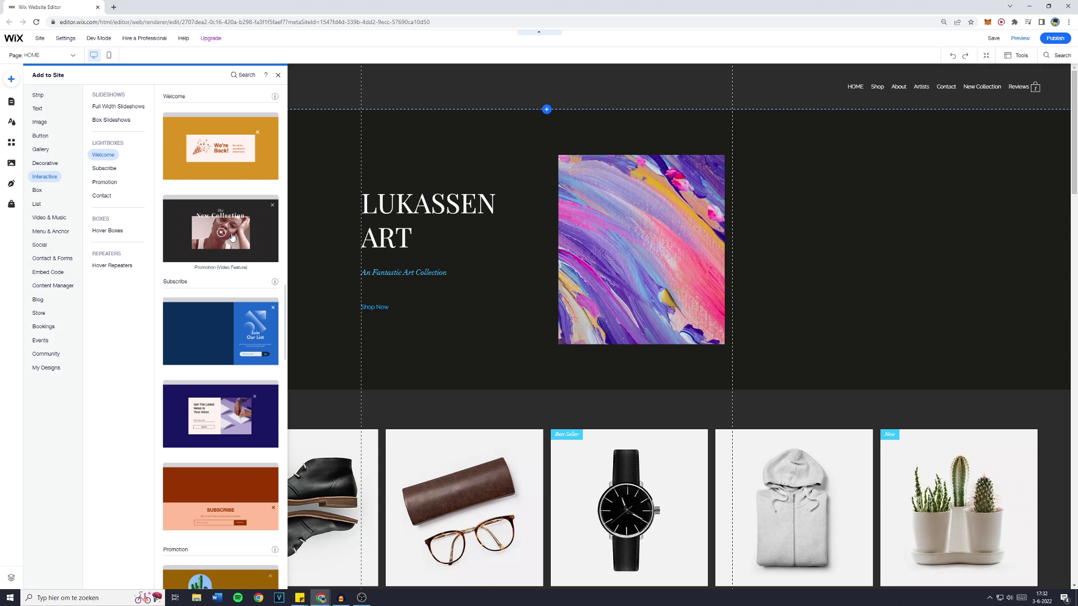
click(104, 168)
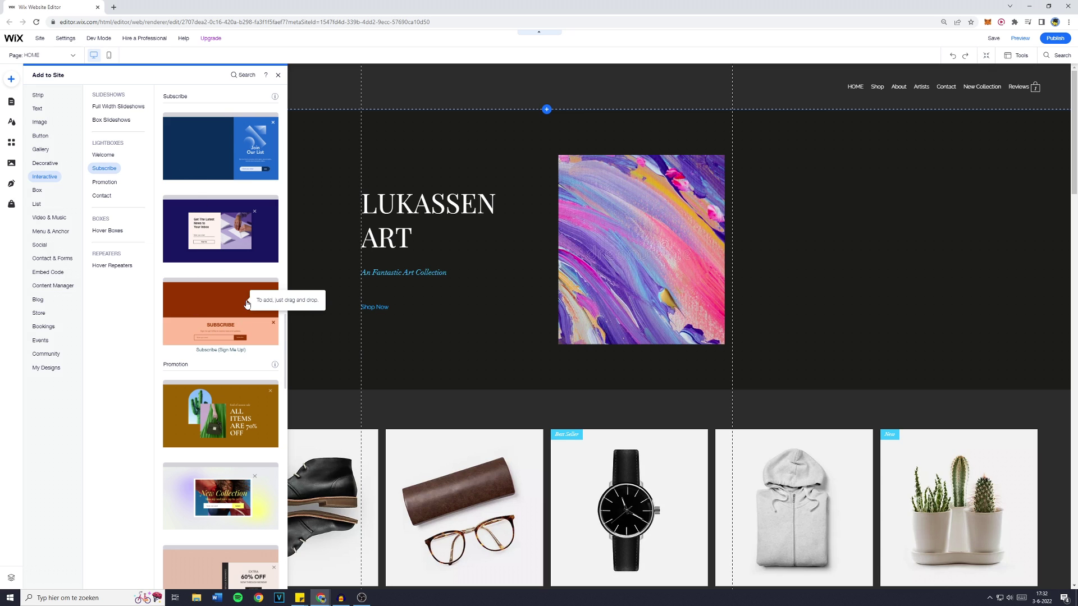
click(106, 182)
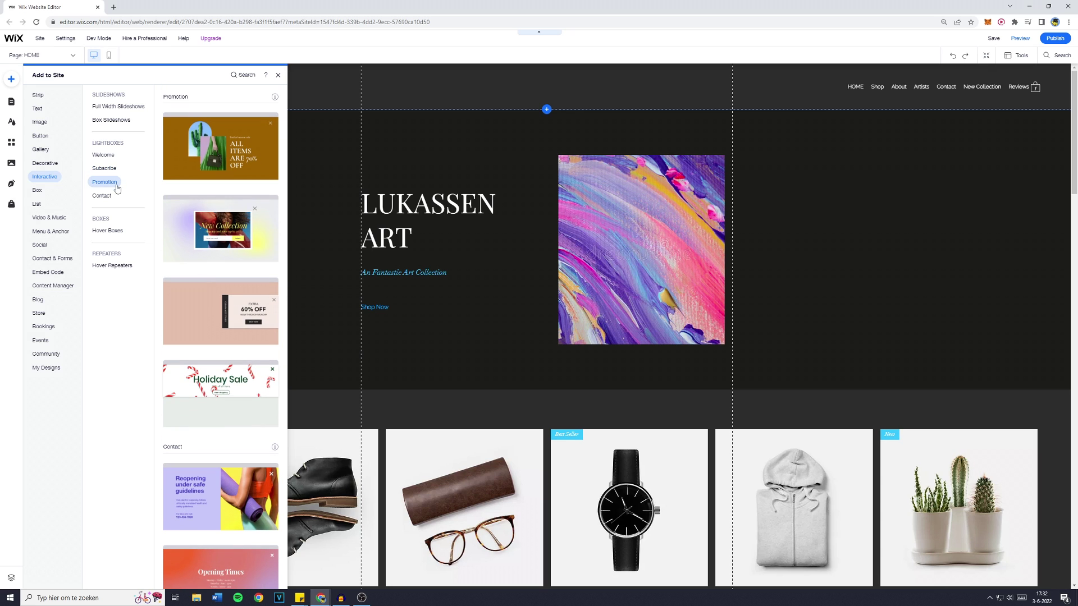
click(103, 196)
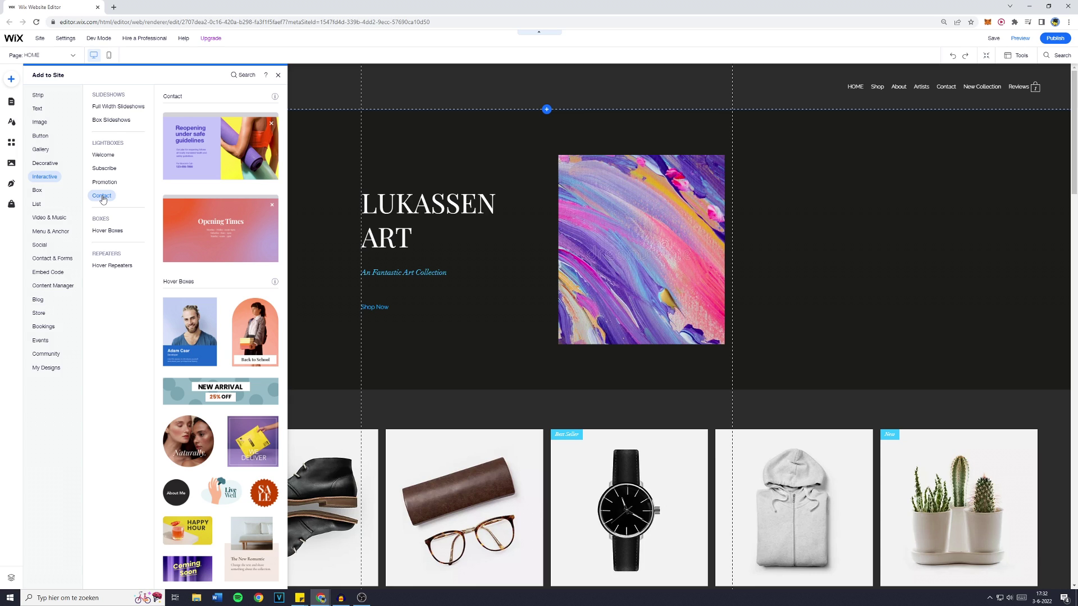
click(104, 185)
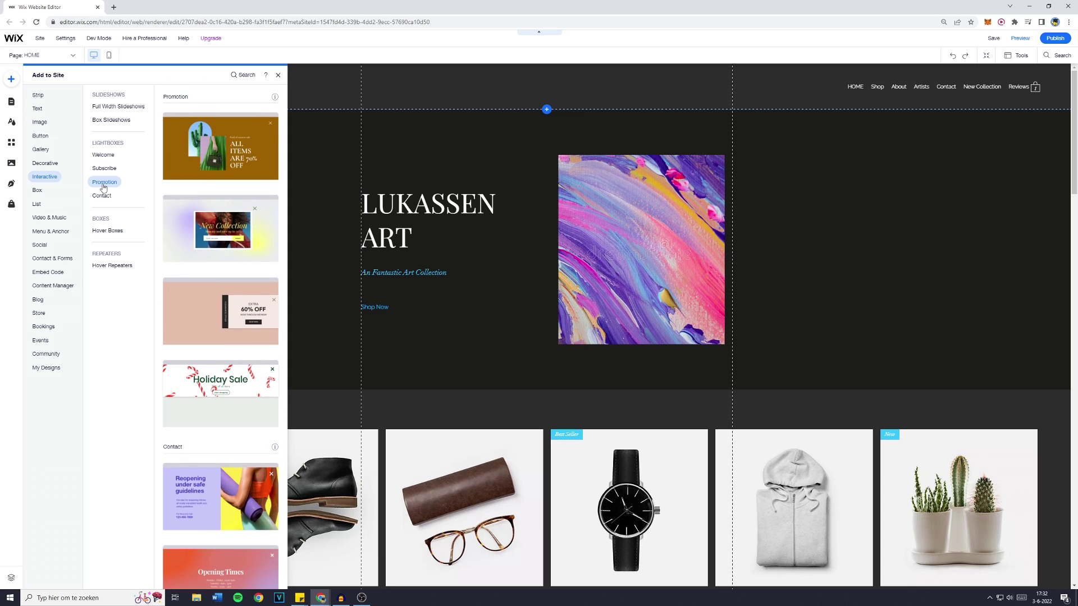
click(104, 168)
click(105, 155)
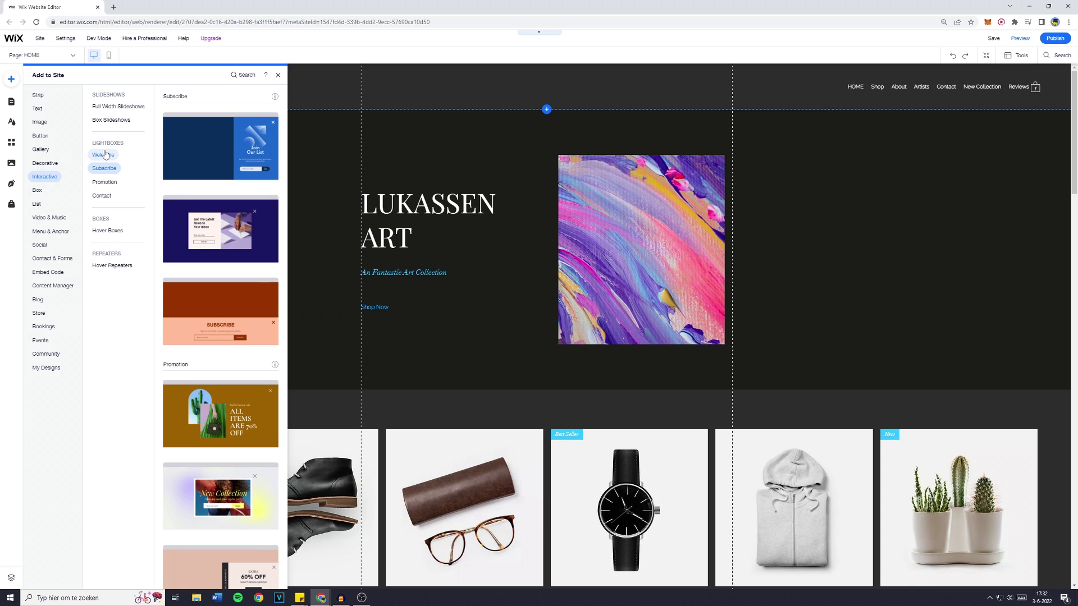
click(104, 169)
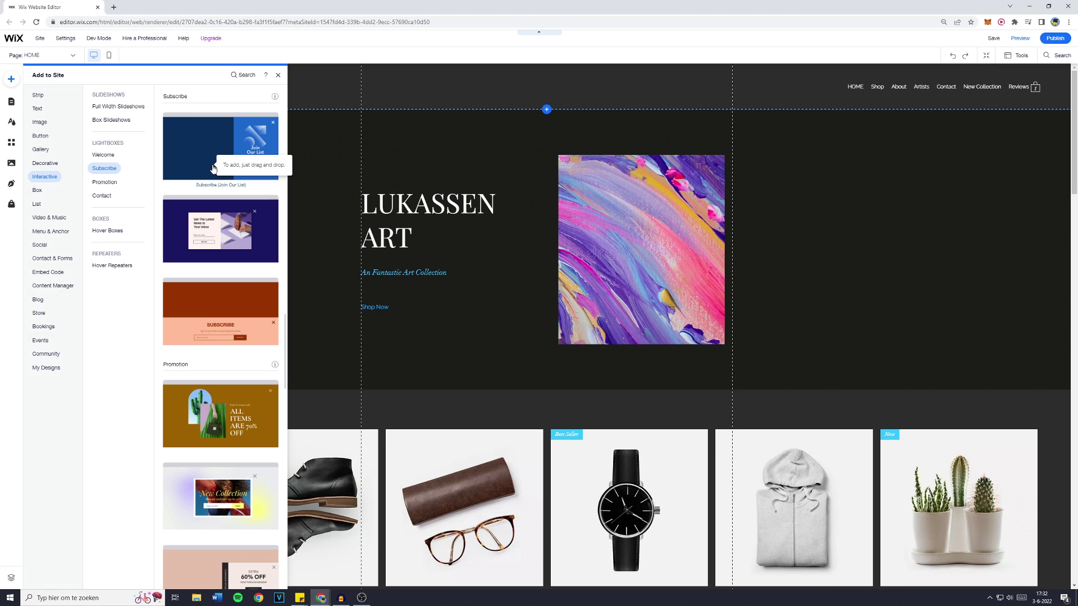
drag(214, 169, 500, 296)
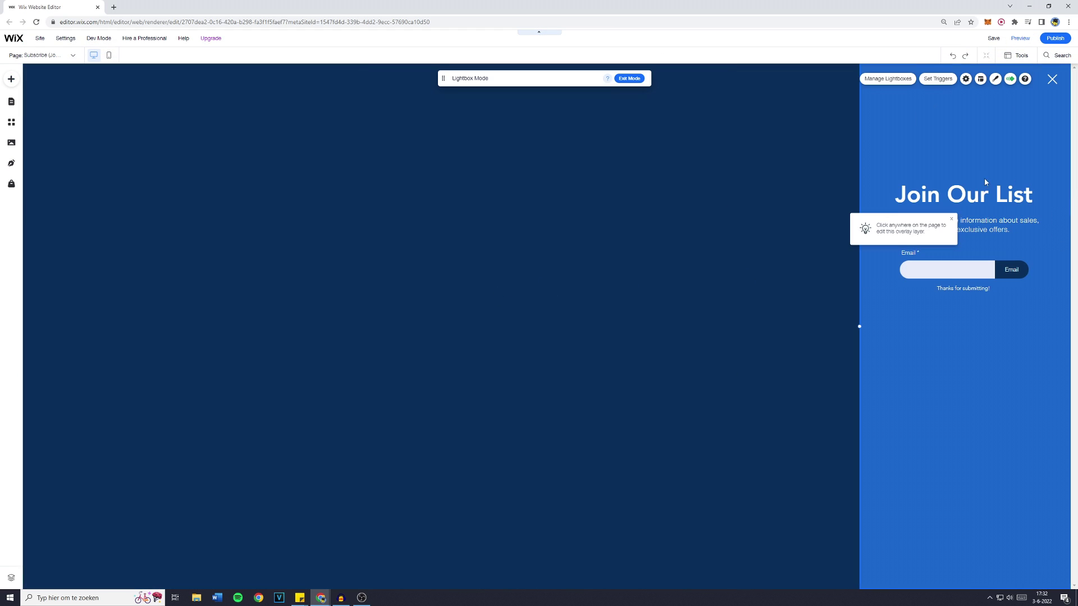
Delete the lightbox image and retitle the top heading 'Browse our site' at 24px
click(953, 192)
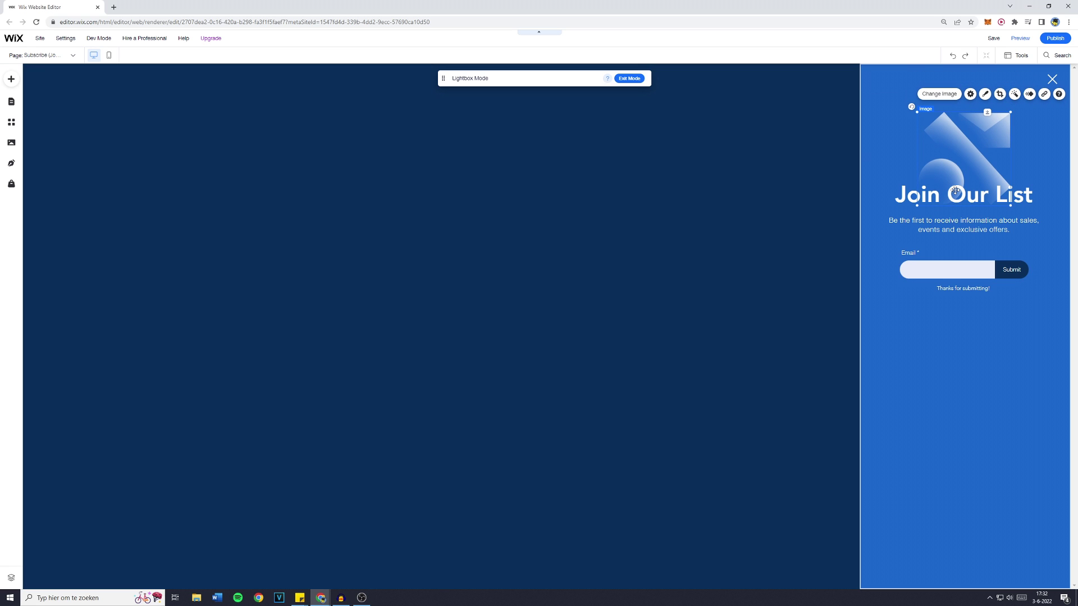
key(Delete)
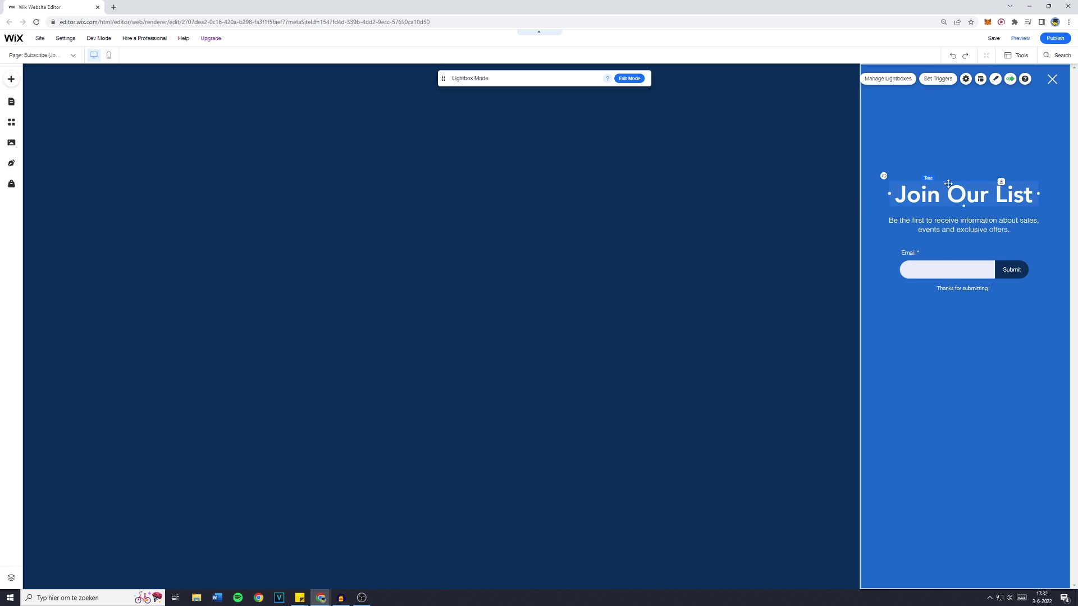
drag(954, 194, 952, 115)
click(905, 84)
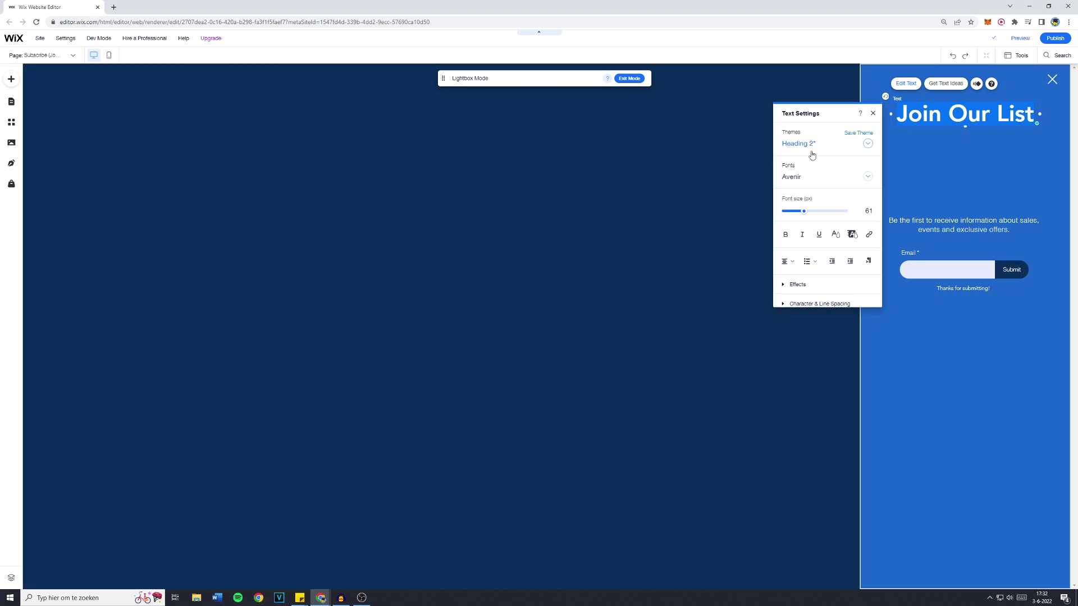
text(Browse)
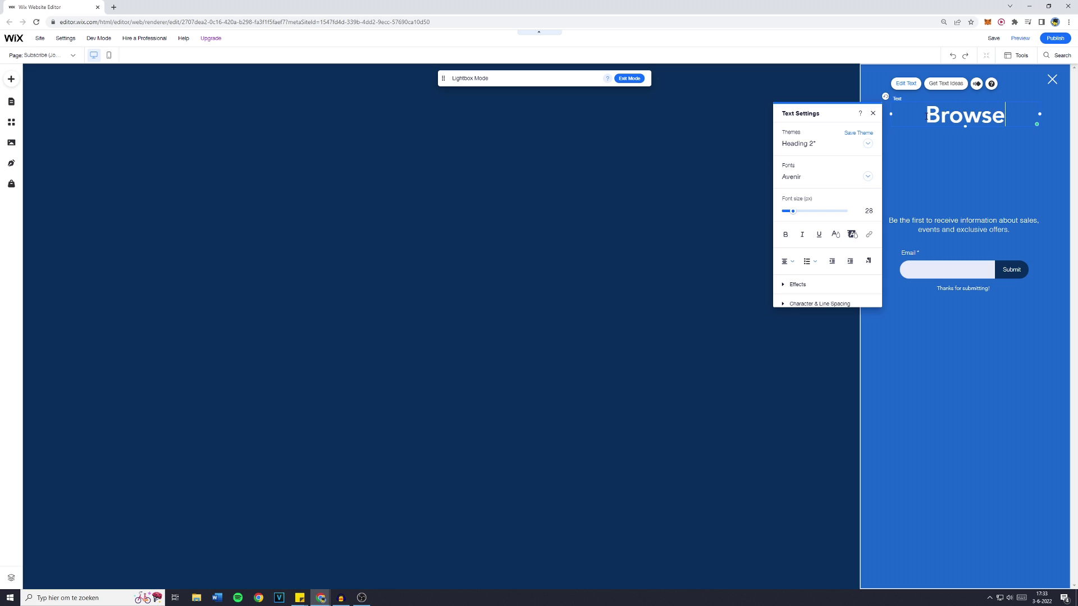
text( our site)
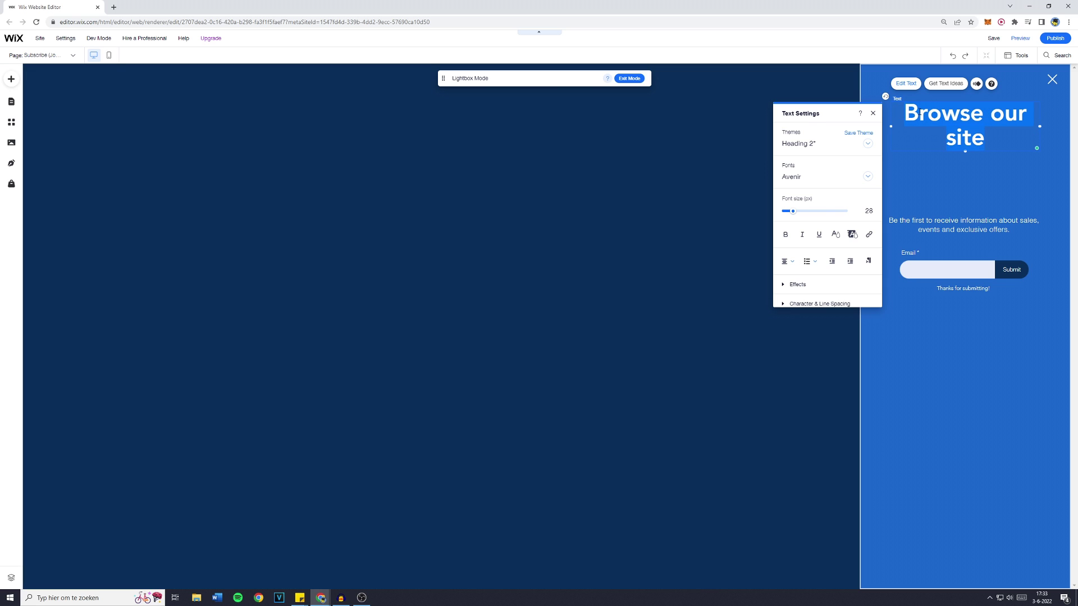
click(858, 210)
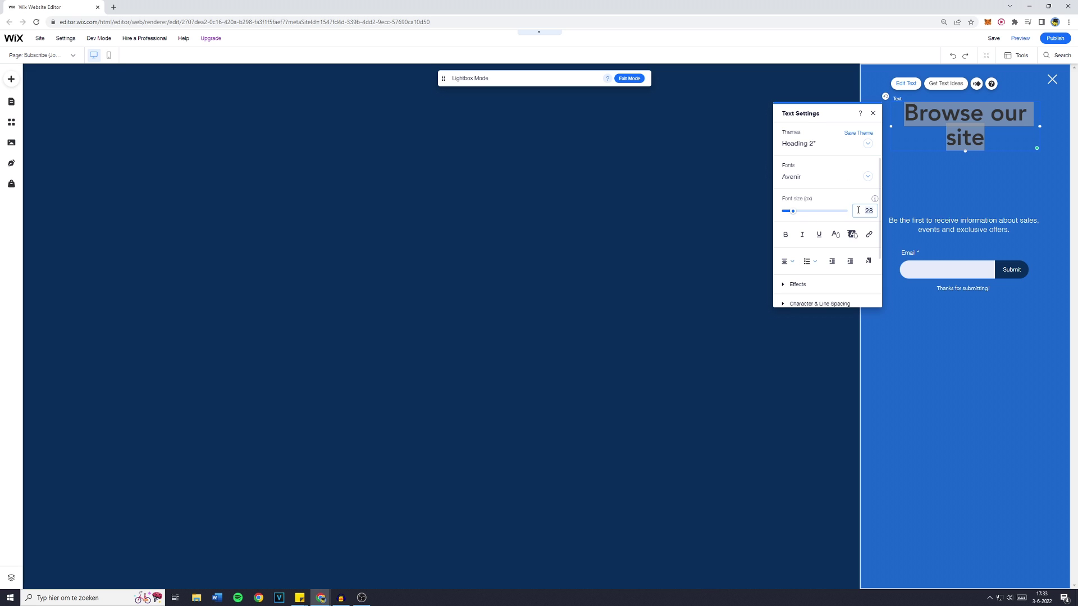
text(24)
key(Return)
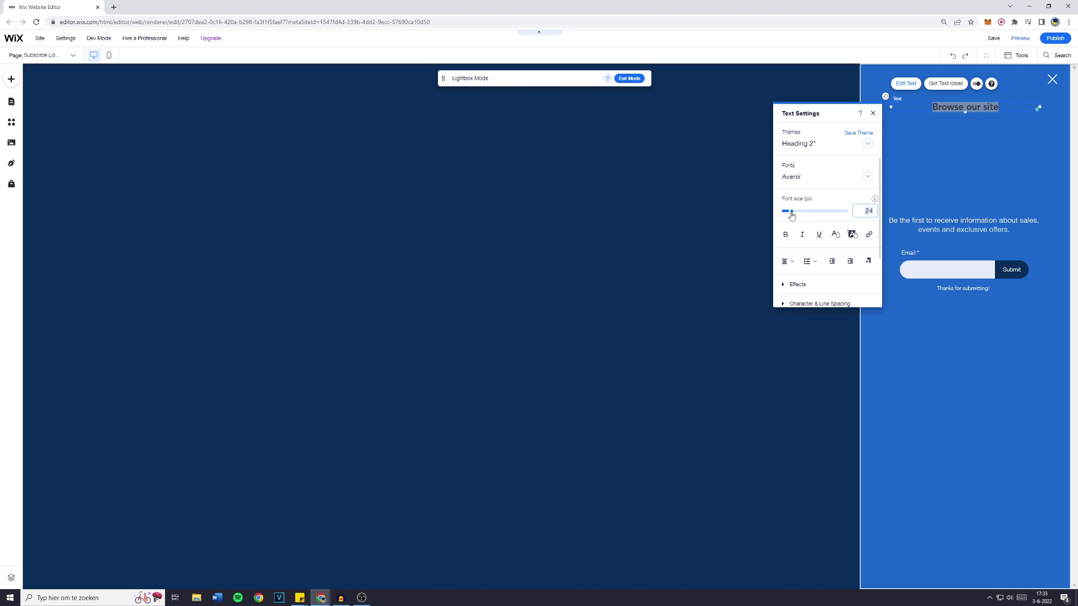
drag(791, 216, 801, 214)
Delete the promotional paragraph and move the email signup form to the lightbox bottom
click(955, 183)
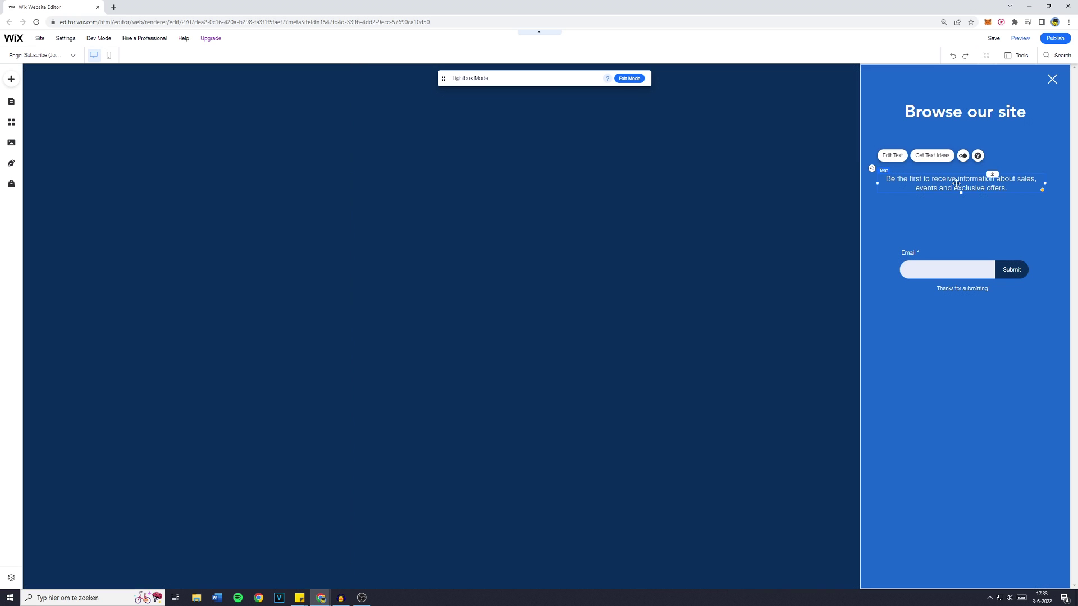
key(Delete)
click(962, 248)
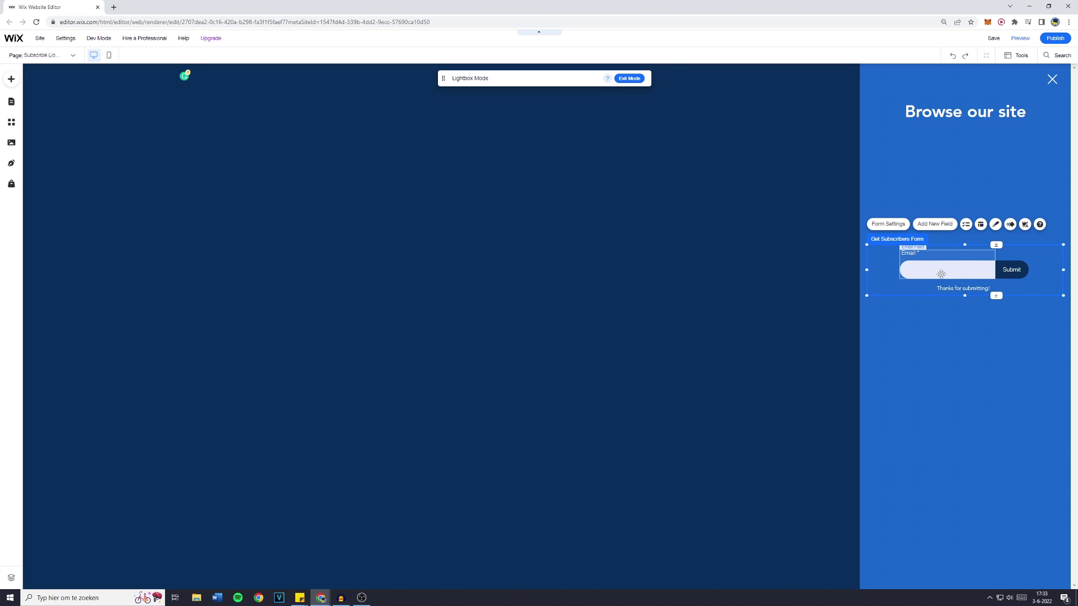
mouse_move(889, 275)
mouse_down()
mouse_move(879, 444)
mouse_move(897, 567)
mouse_move(896, 538)
mouse_up()
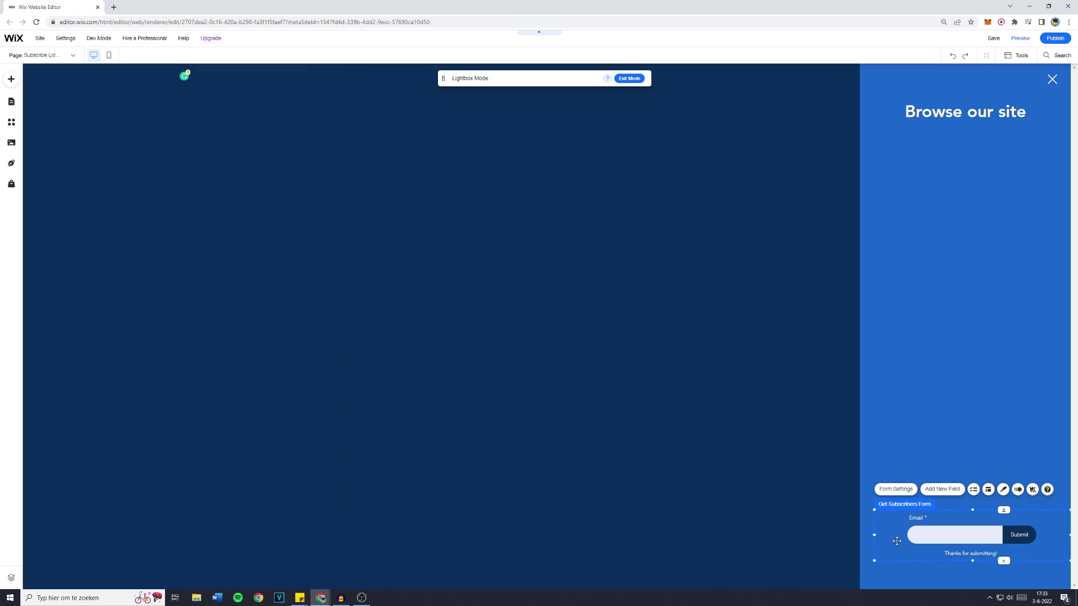
click(934, 232)
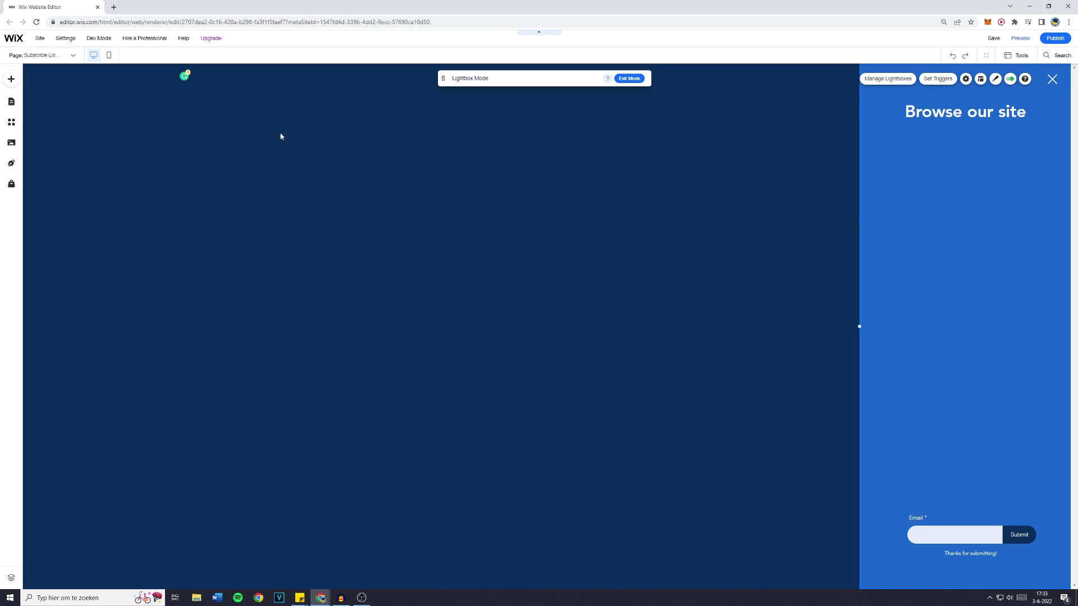
click(11, 79)
Place a vertical page menu (HOME through Reviews) in the lightbox below the 'Browse our site' heading
mouse_move(51, 217)
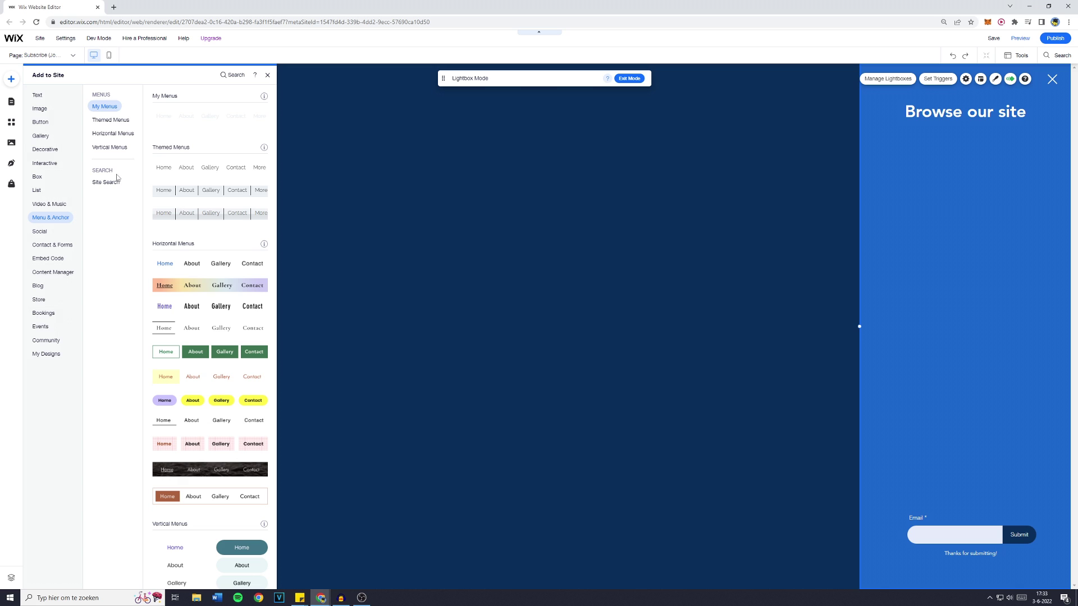
click(112, 134)
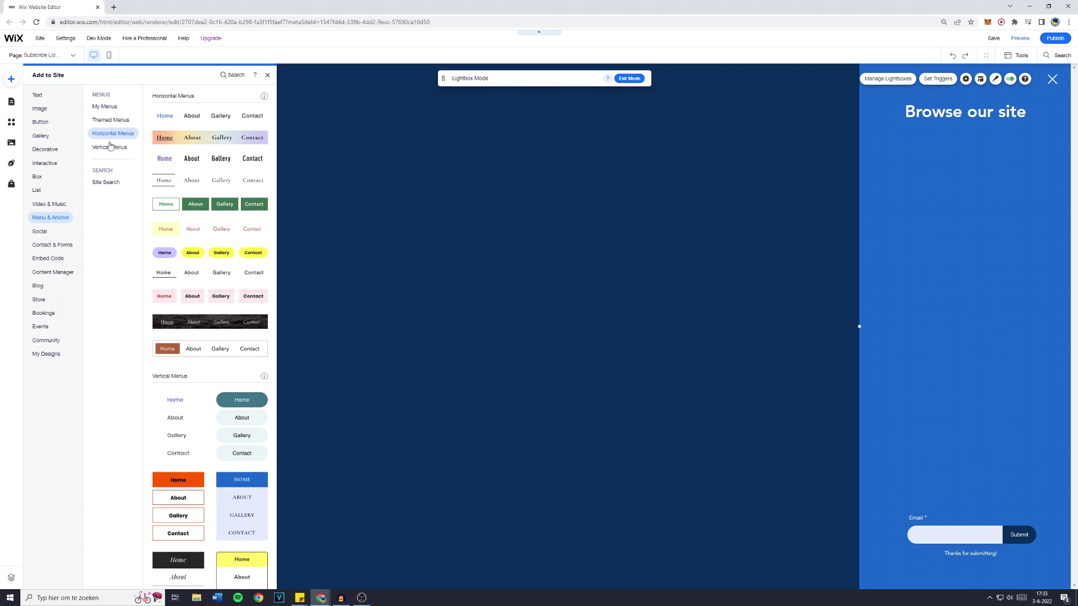
click(110, 146)
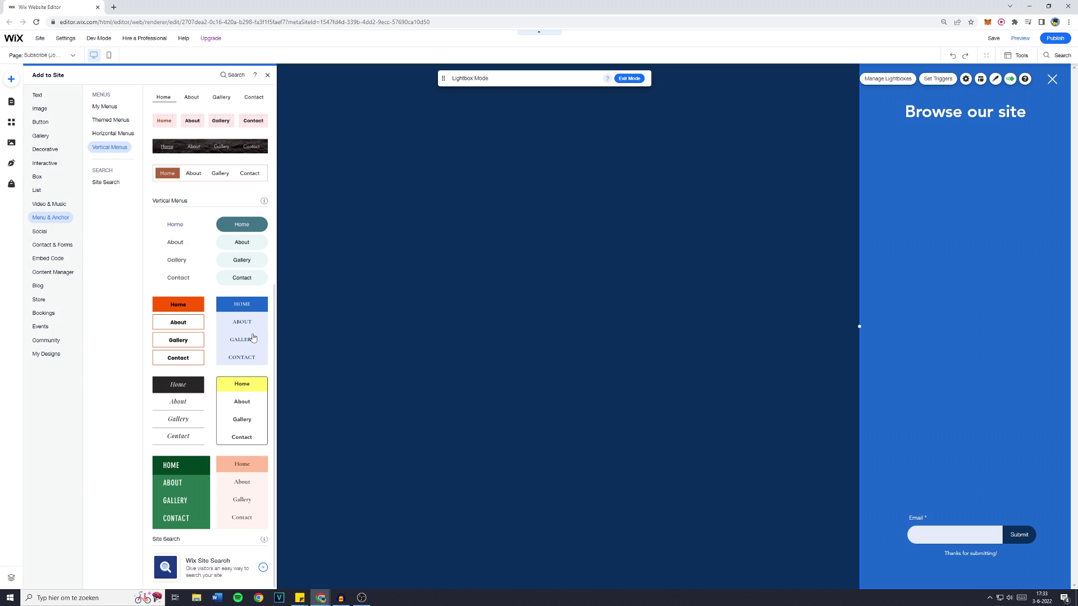
drag(243, 336, 966, 248)
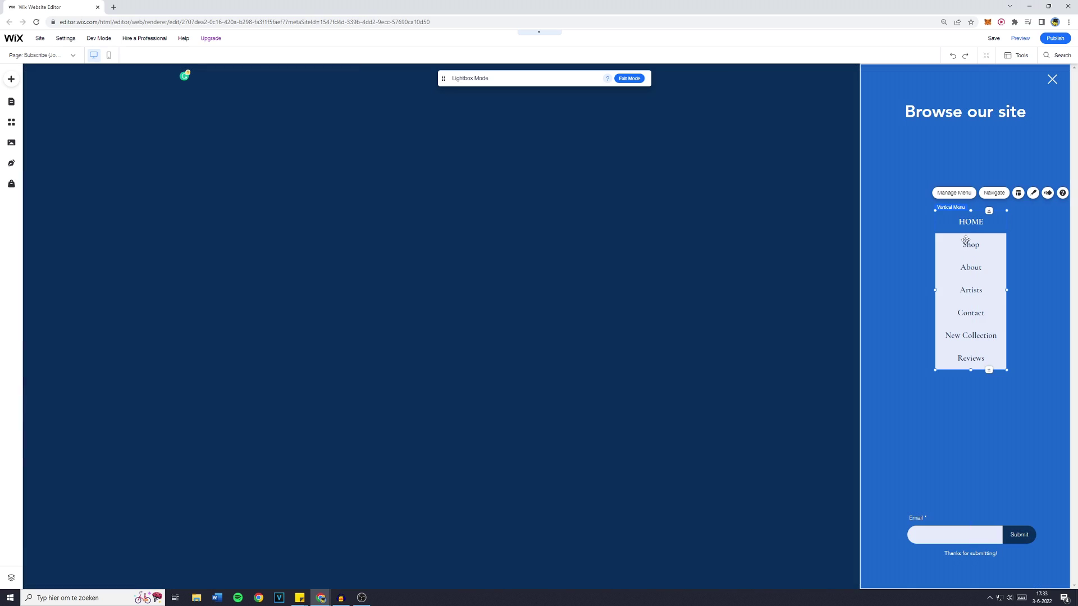
click(904, 253)
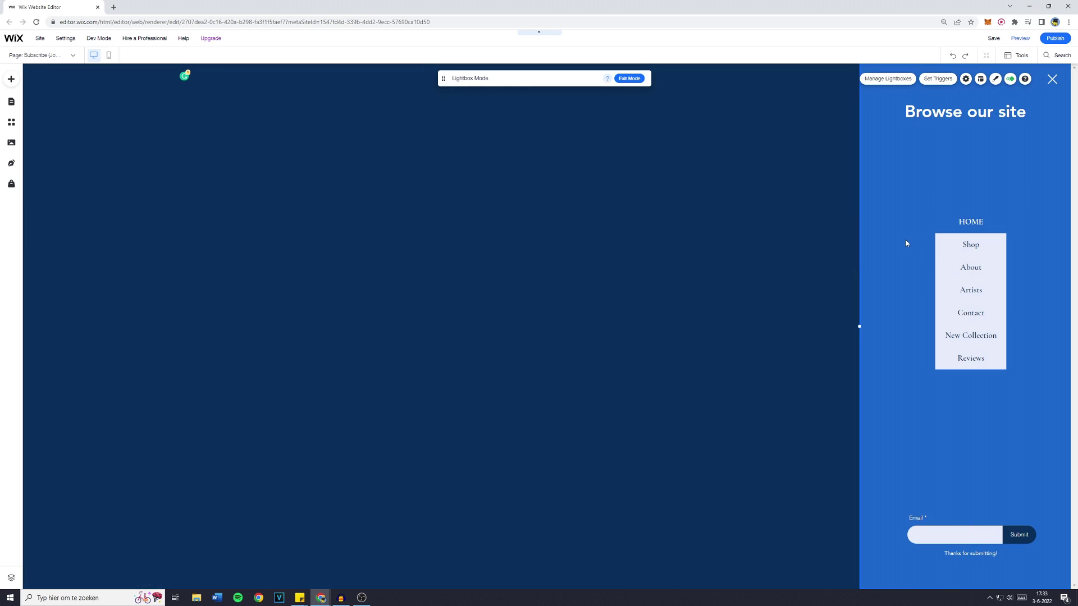
click(956, 263)
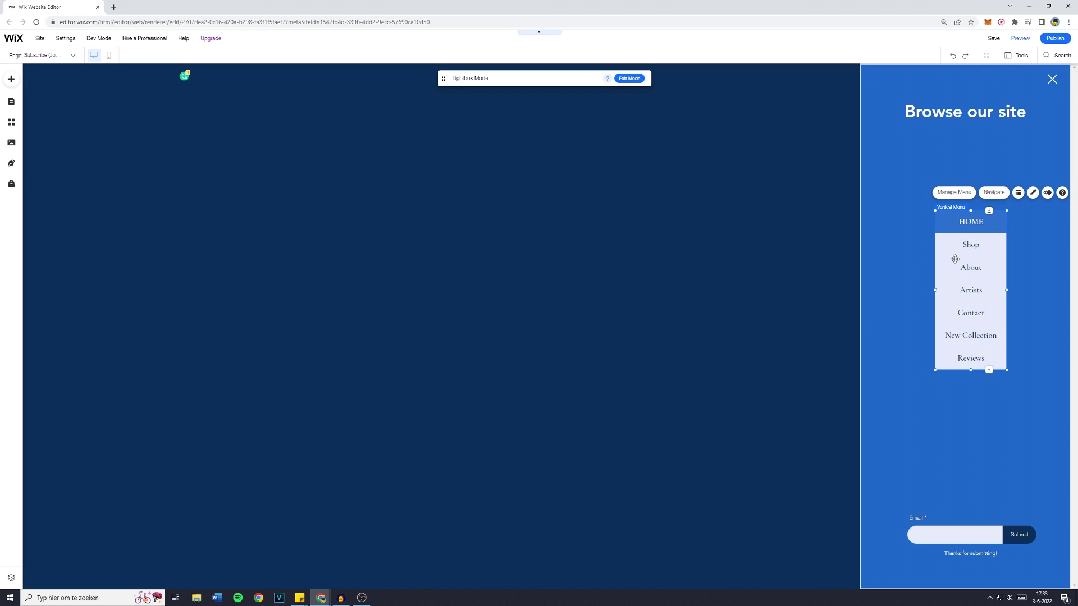
Give the vertical menu a light boxed button style in its Menu Design settings
click(1032, 193)
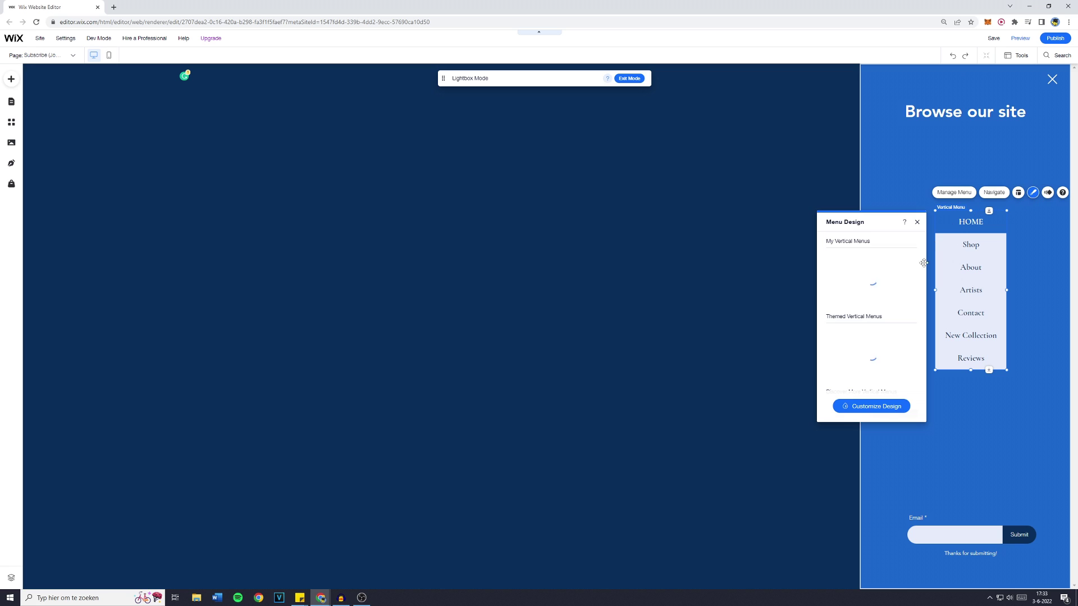
click(868, 405)
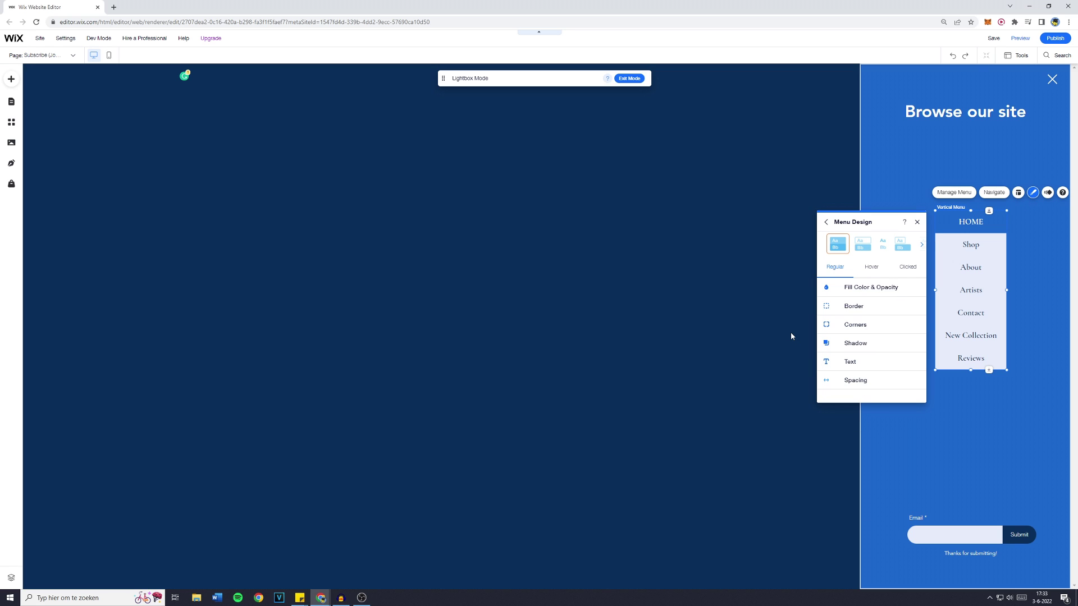
click(862, 244)
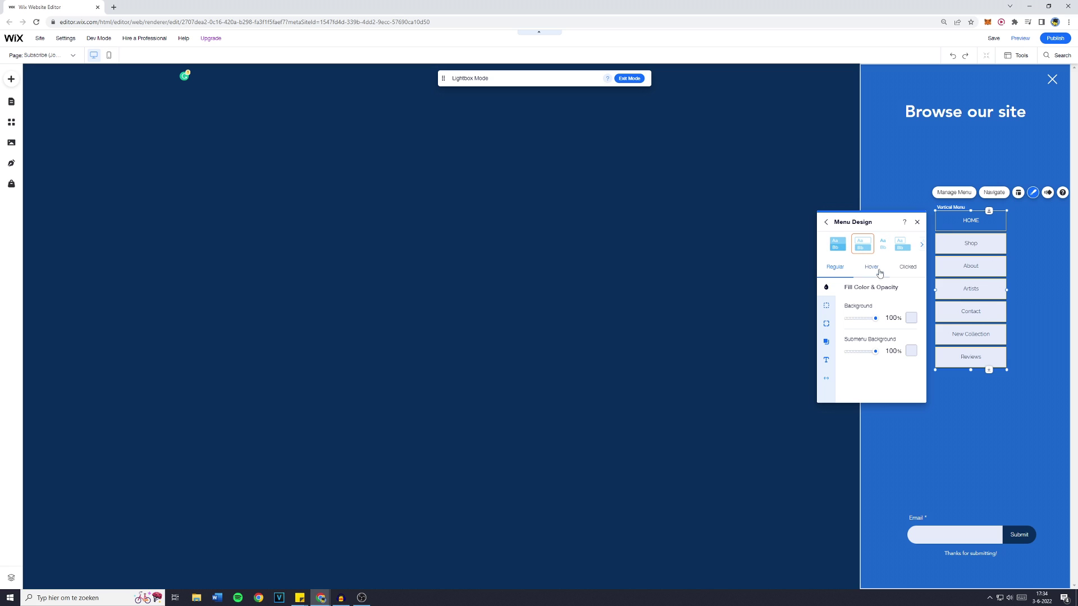
click(639, 378)
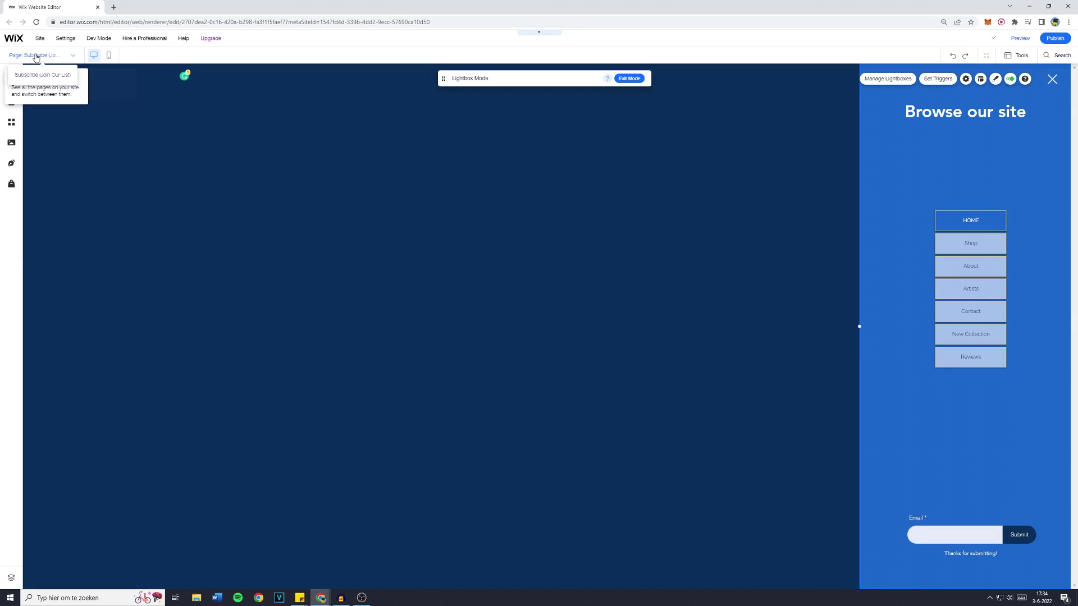
click(42, 55)
On the HOME page, add a SEND-style themed button to the hero's right column
click(22, 83)
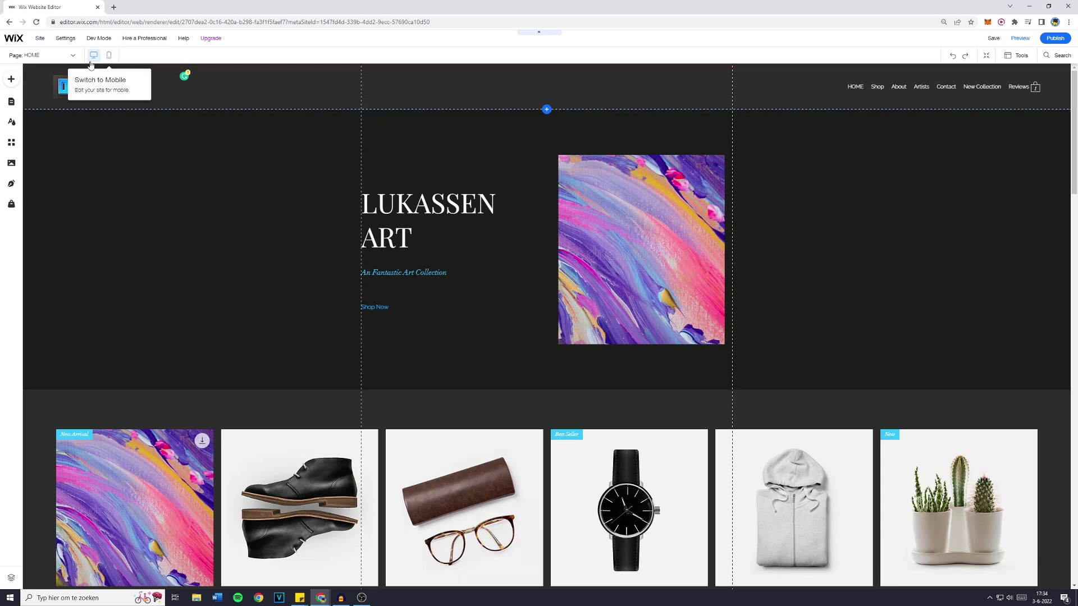
click(10, 81)
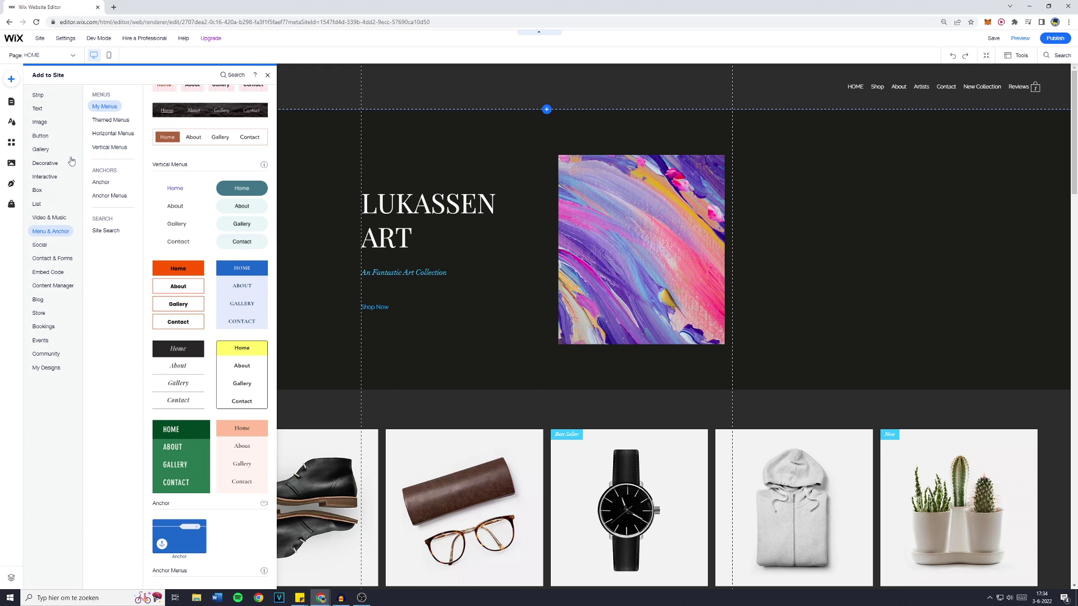
click(40, 136)
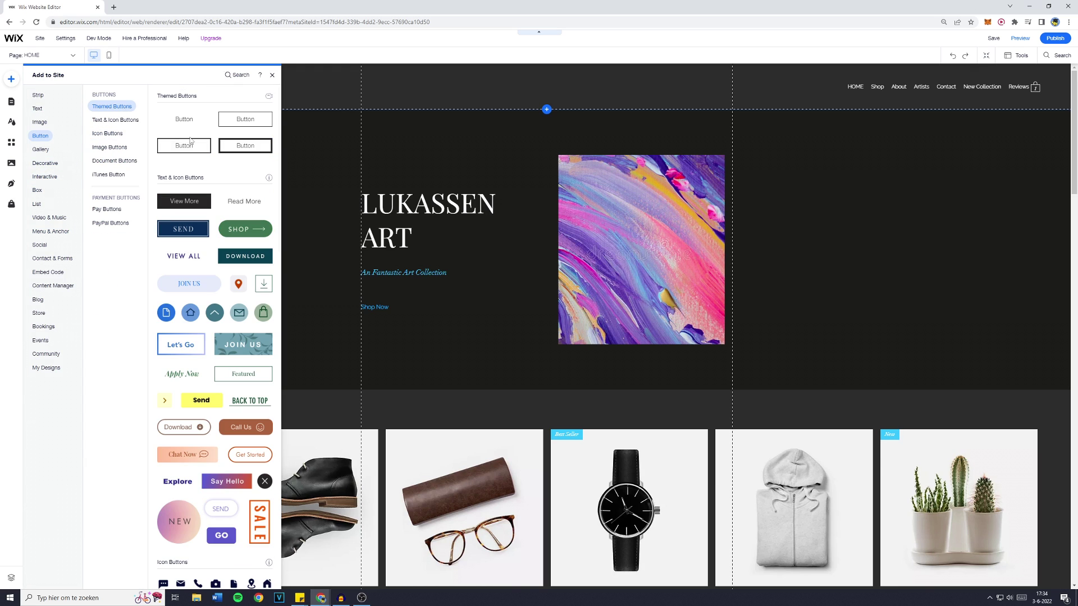
drag(177, 230, 812, 246)
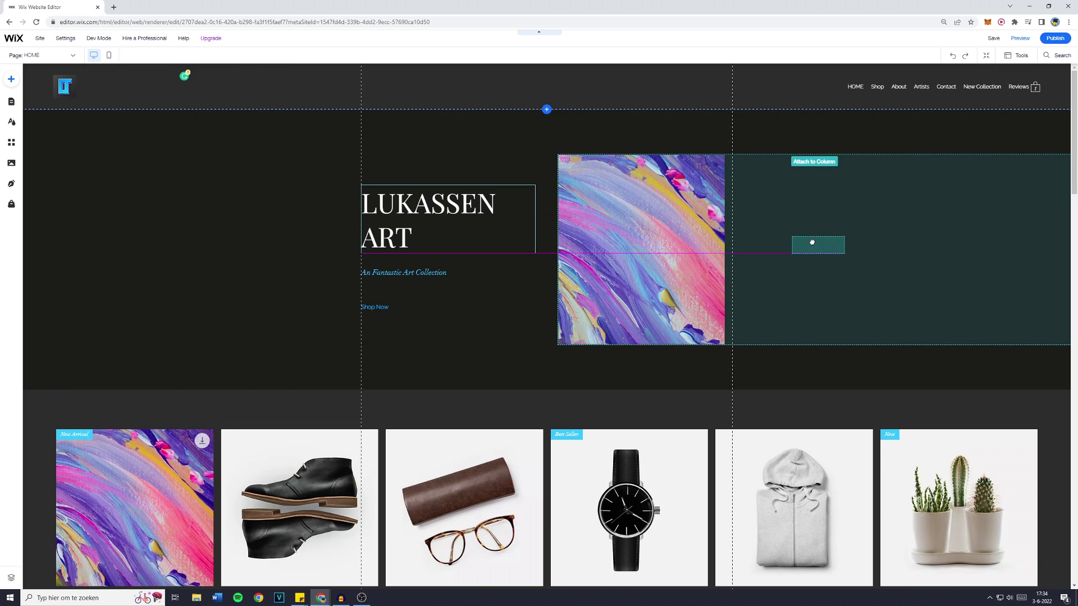
Change the new button's text to 'Menu'
click(811, 219)
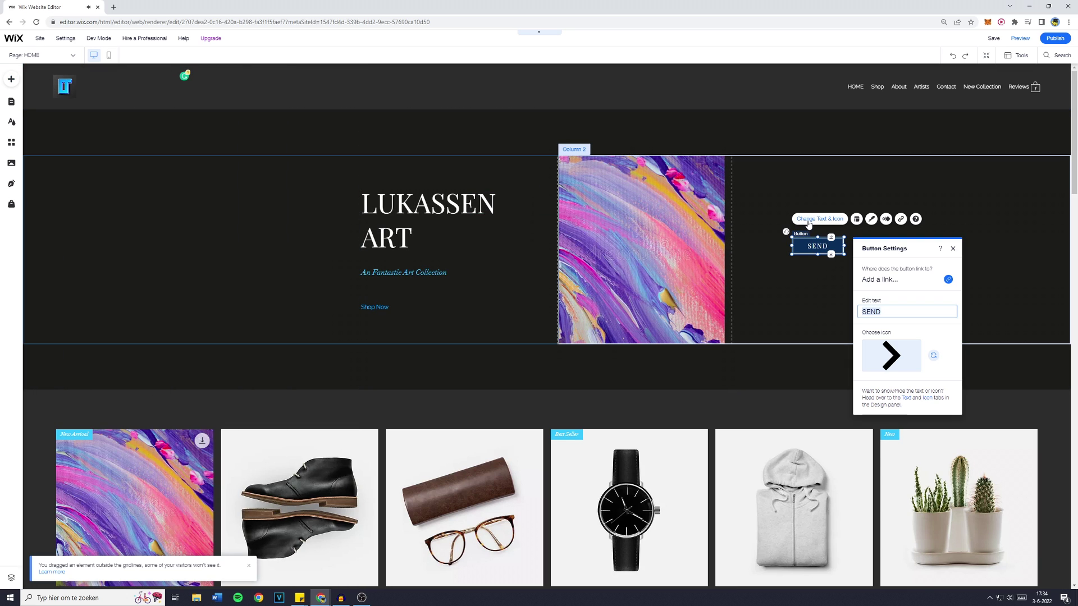
text(Menu)
click(820, 267)
click(819, 246)
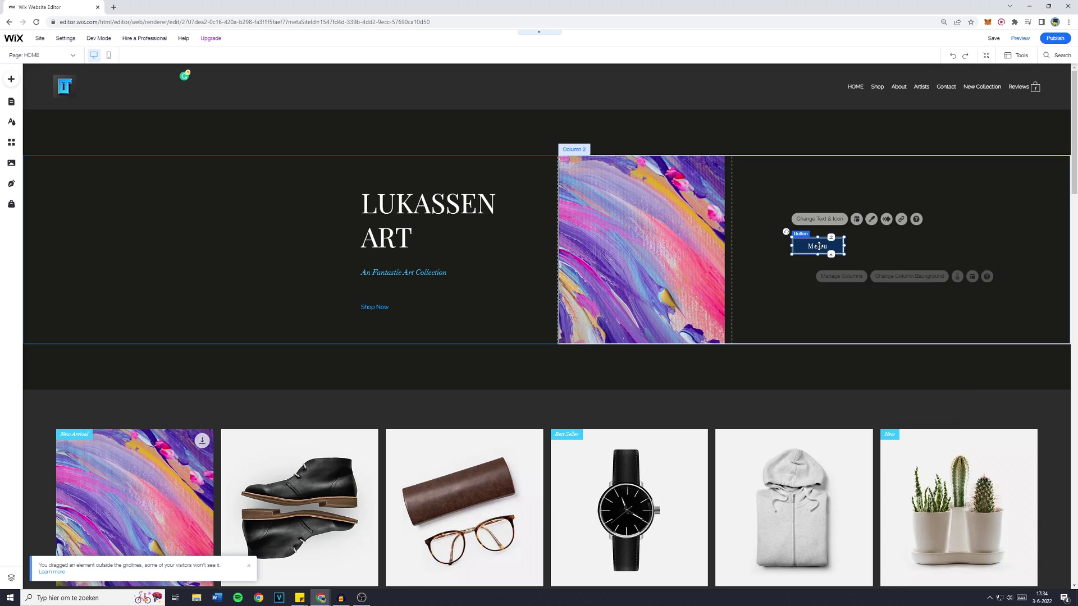
Link the Menu button to the Subscribe (Join Our List) lightbox
click(901, 219)
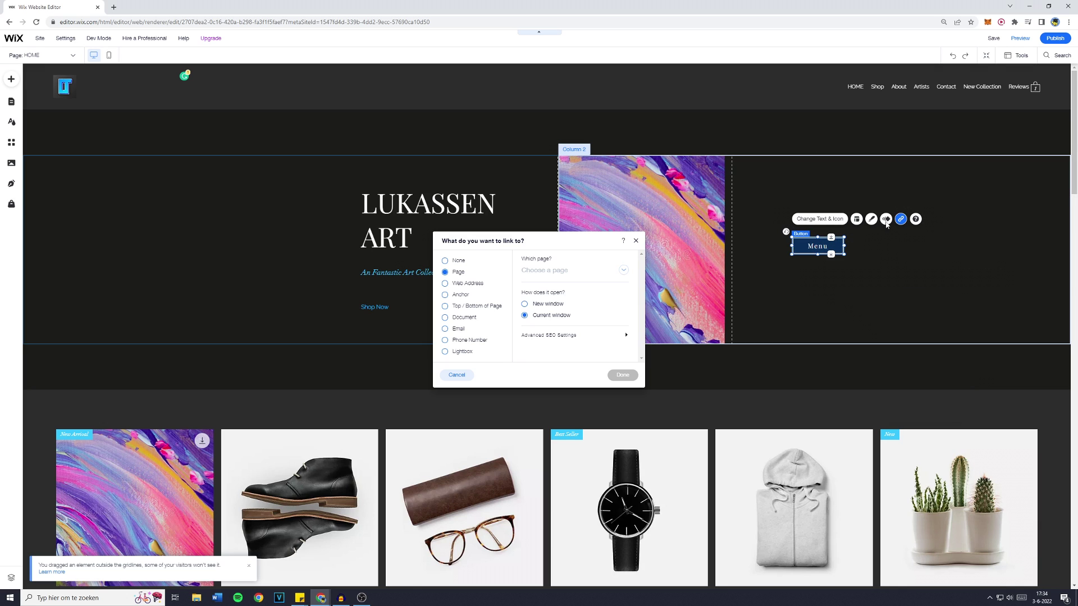
click(457, 352)
click(559, 271)
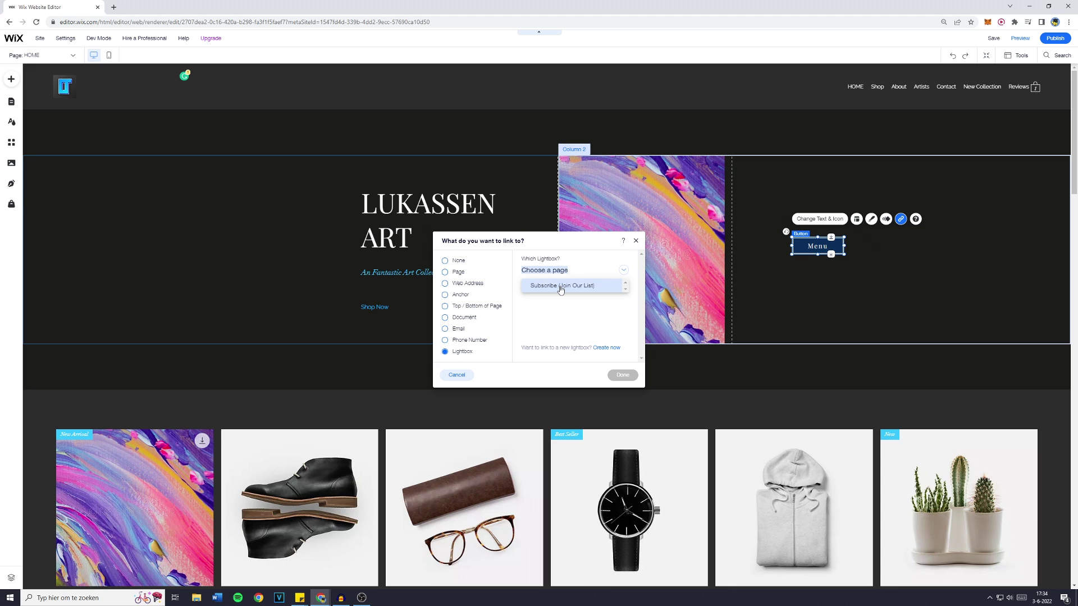
click(560, 286)
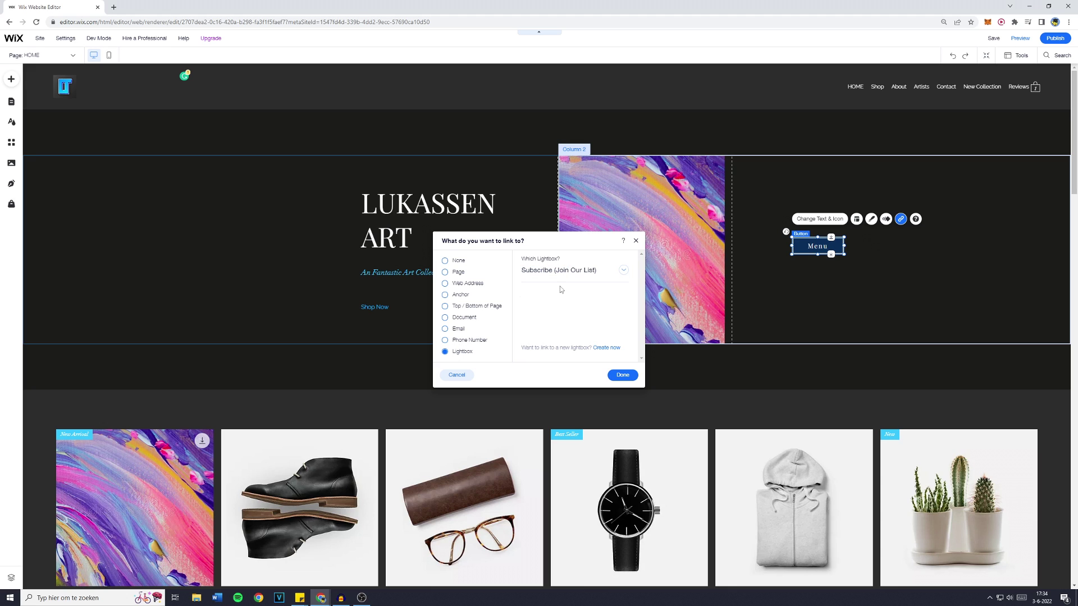
click(622, 375)
Open the Subscribe (Join Our List) lightbox and rename it 'Menu Side' in the page manager
click(41, 55)
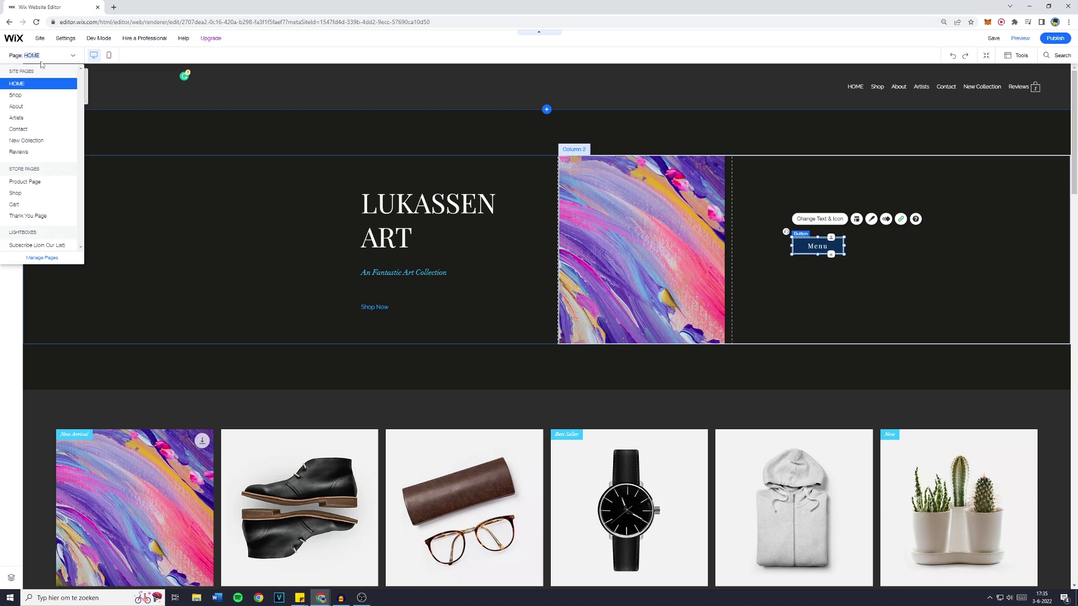
click(45, 250)
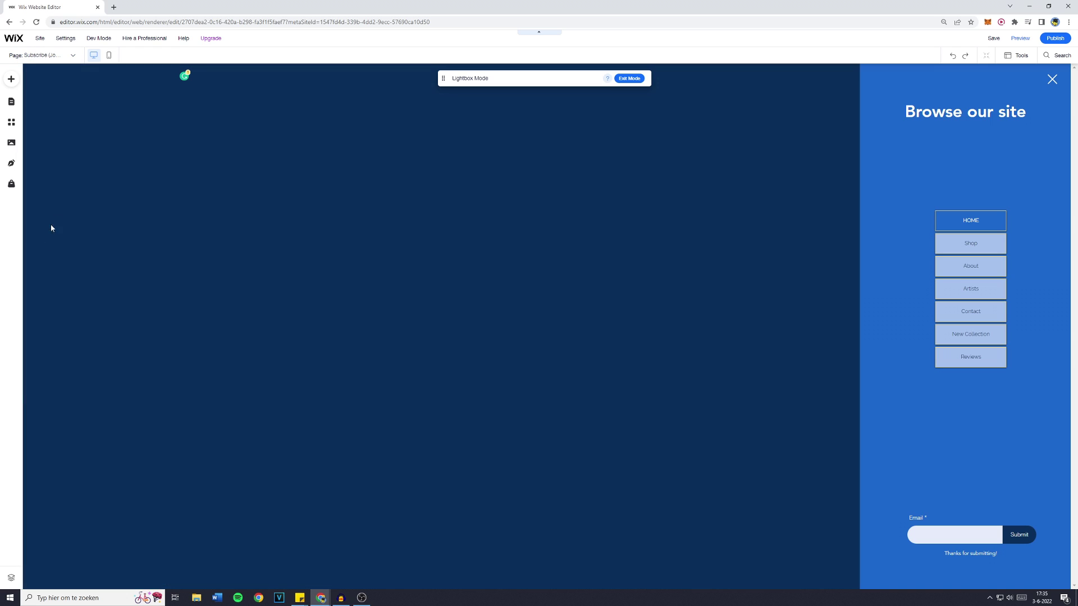
click(40, 55)
click(48, 258)
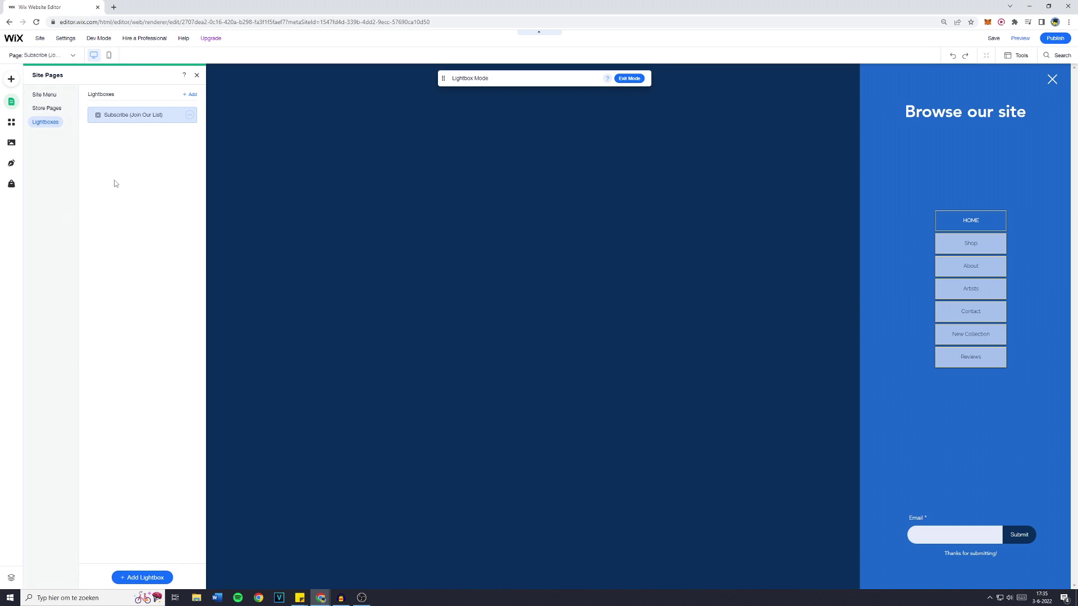
click(189, 116)
click(219, 132)
text(Horiz)
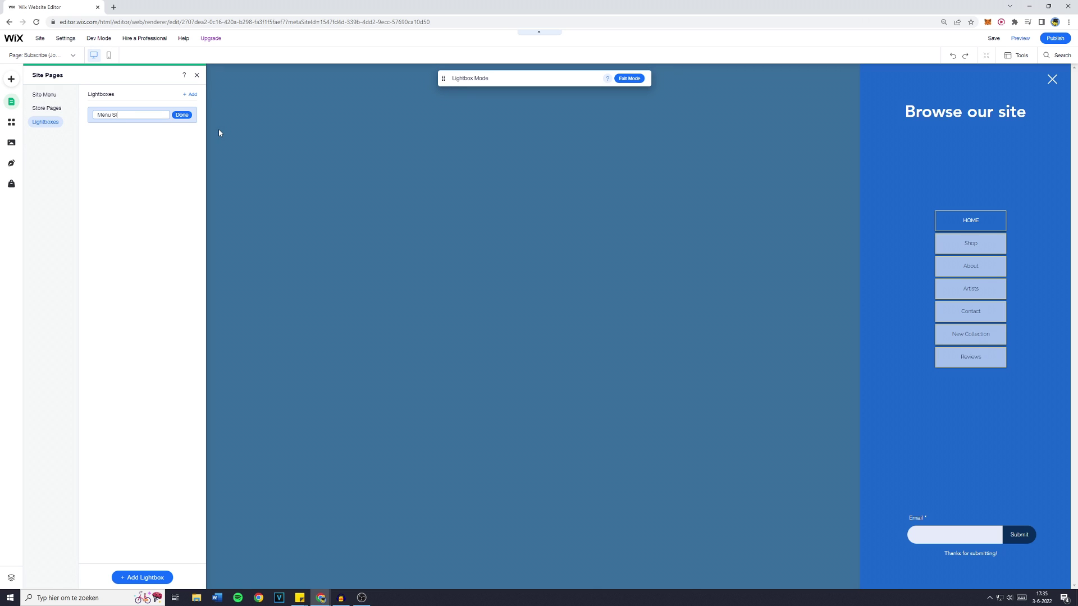
click(219, 132)
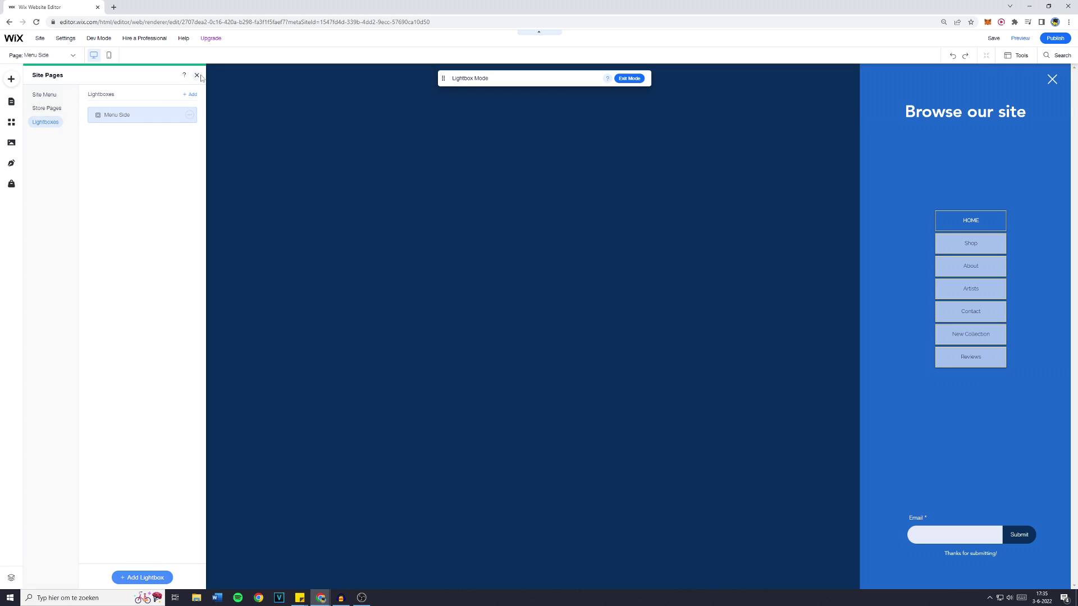
click(196, 74)
click(56, 56)
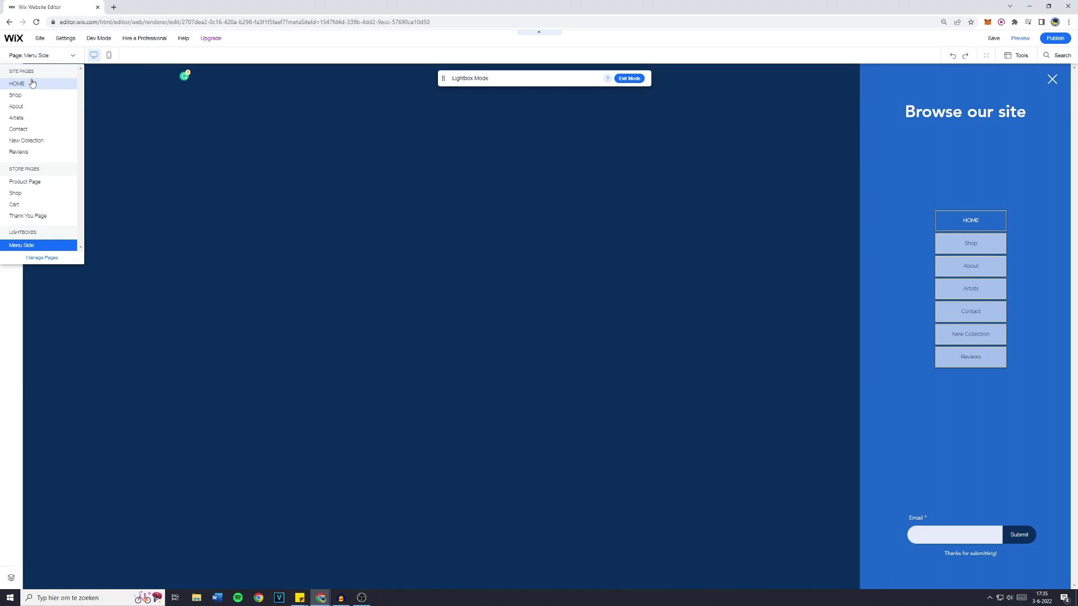
click(28, 83)
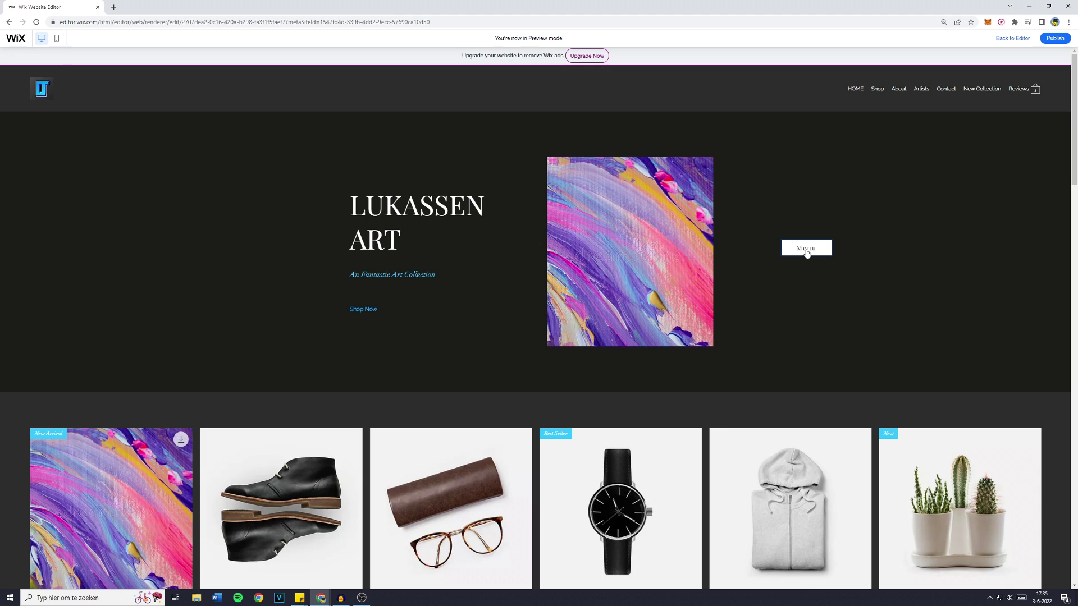
click(806, 252)
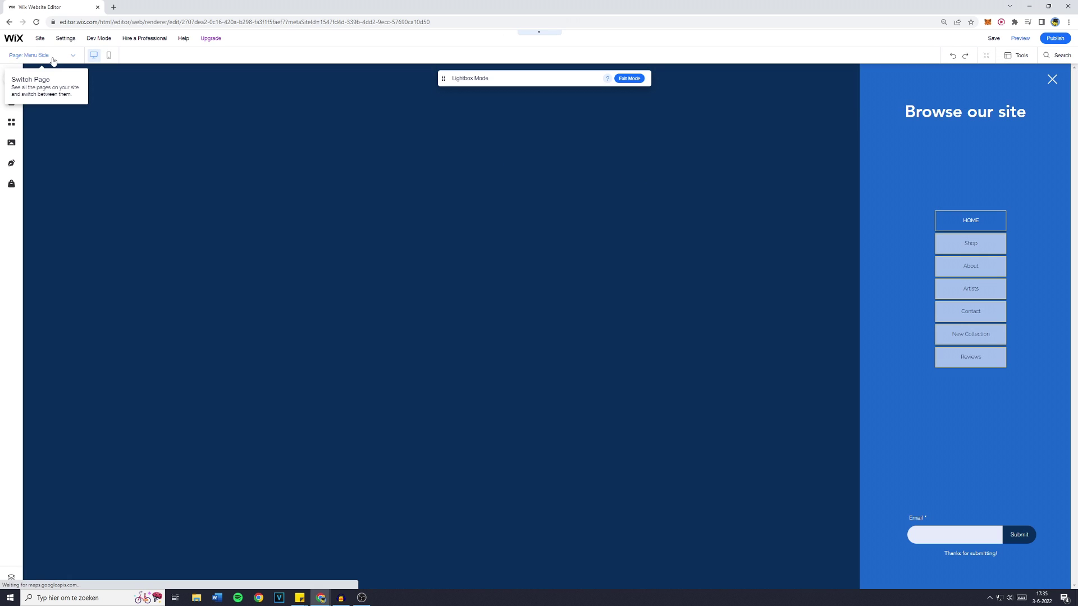
click(52, 57)
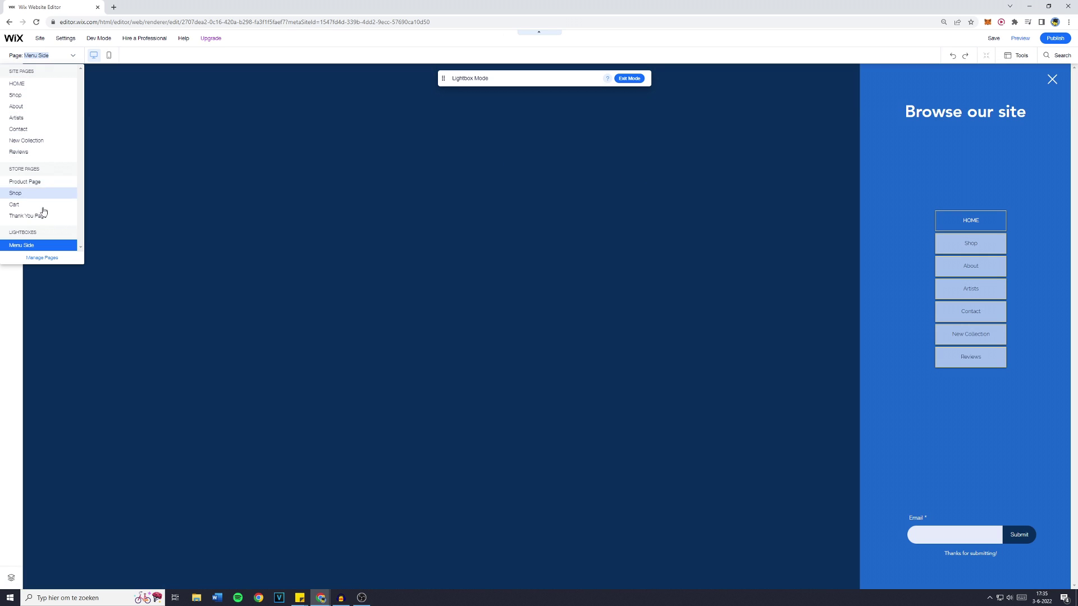
Give the lightbox overlay a Pop Art image at 0 opacity with about 9% colour behind
click(480, 179)
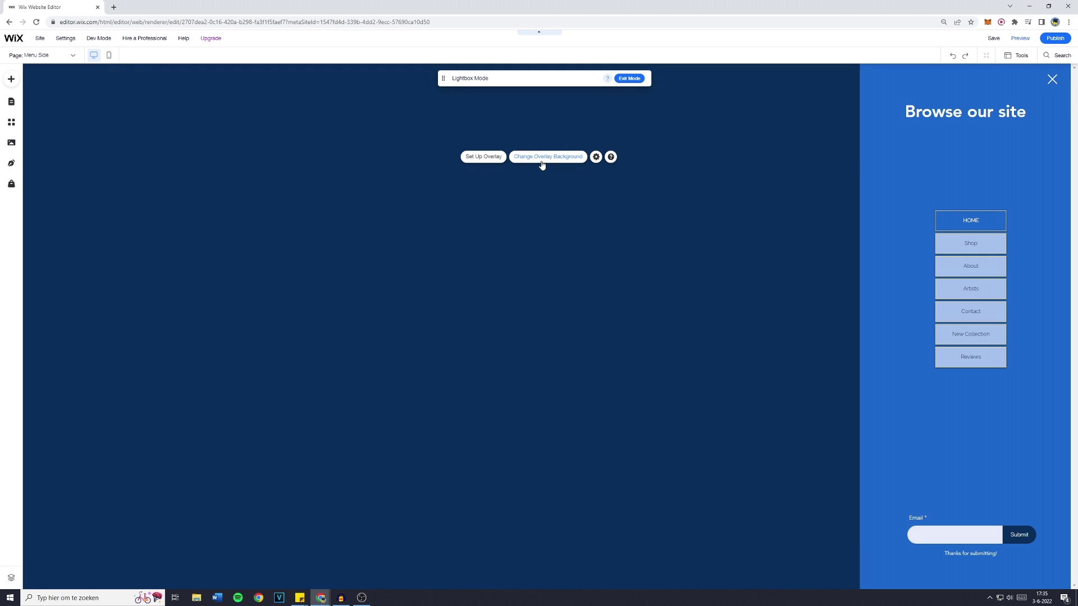
click(542, 162)
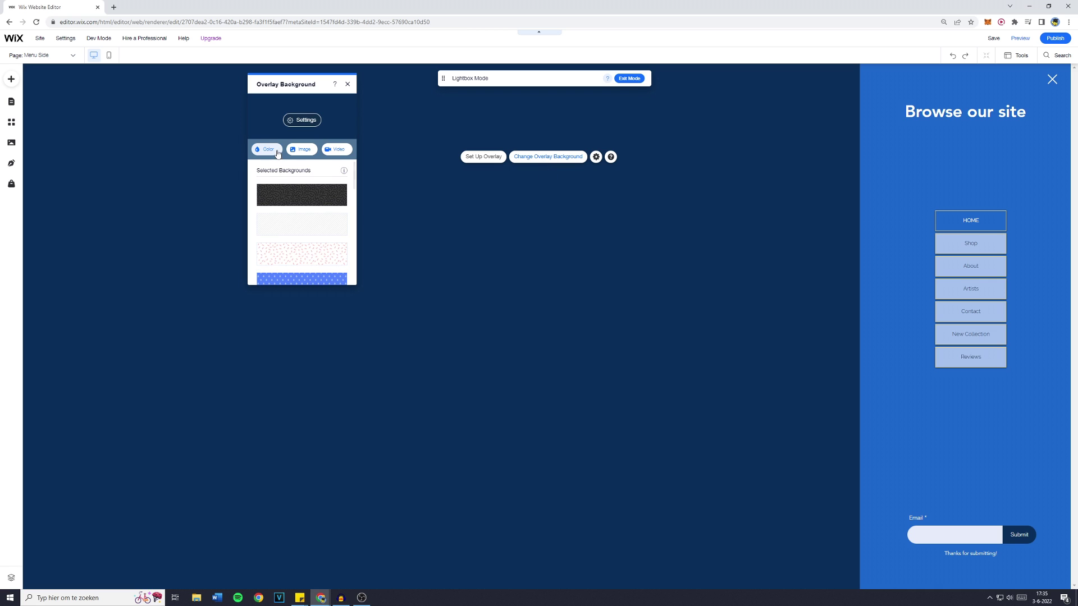
click(309, 198)
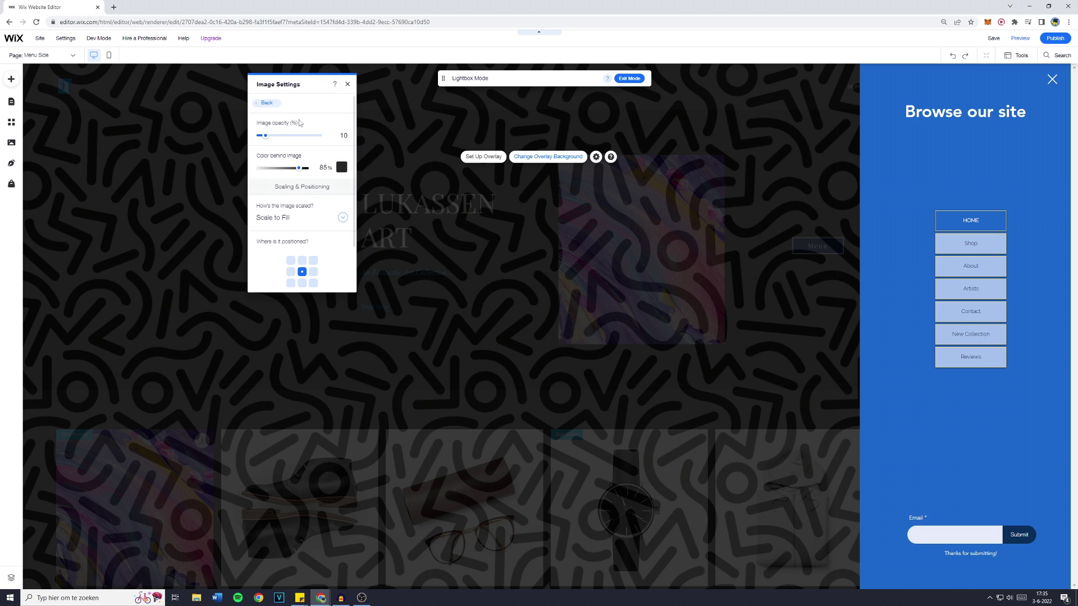
drag(264, 135, 259, 135)
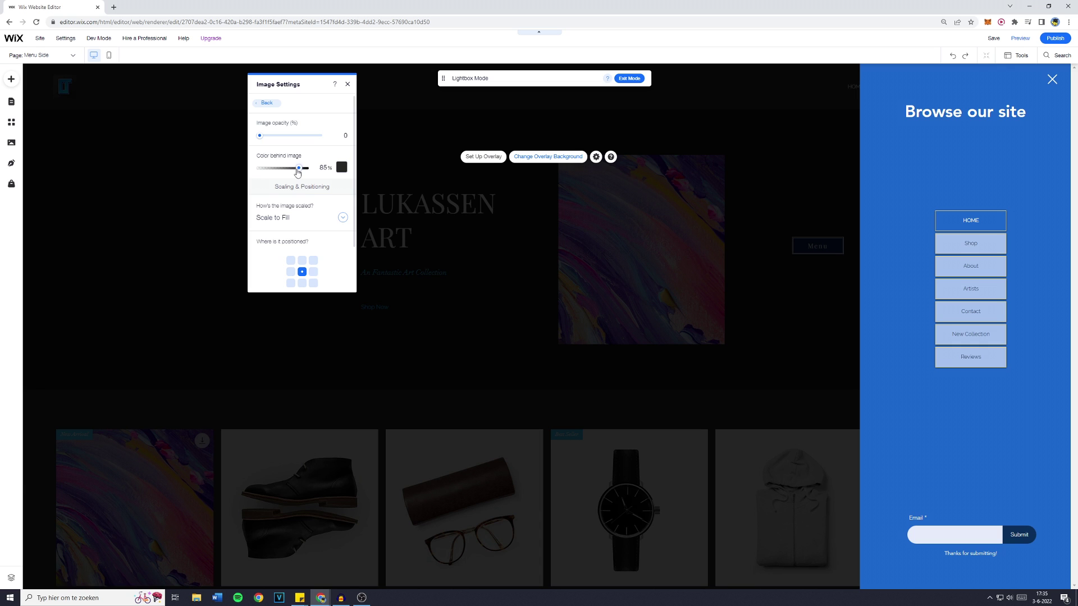
drag(297, 170, 264, 170)
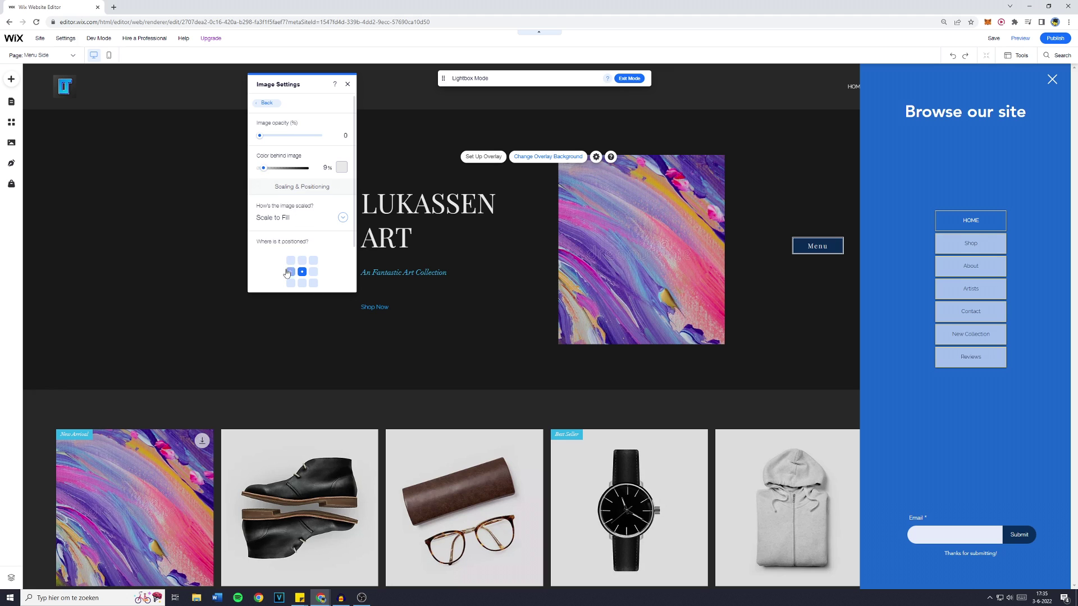
scroll(298, 258, down, 1)
click(346, 85)
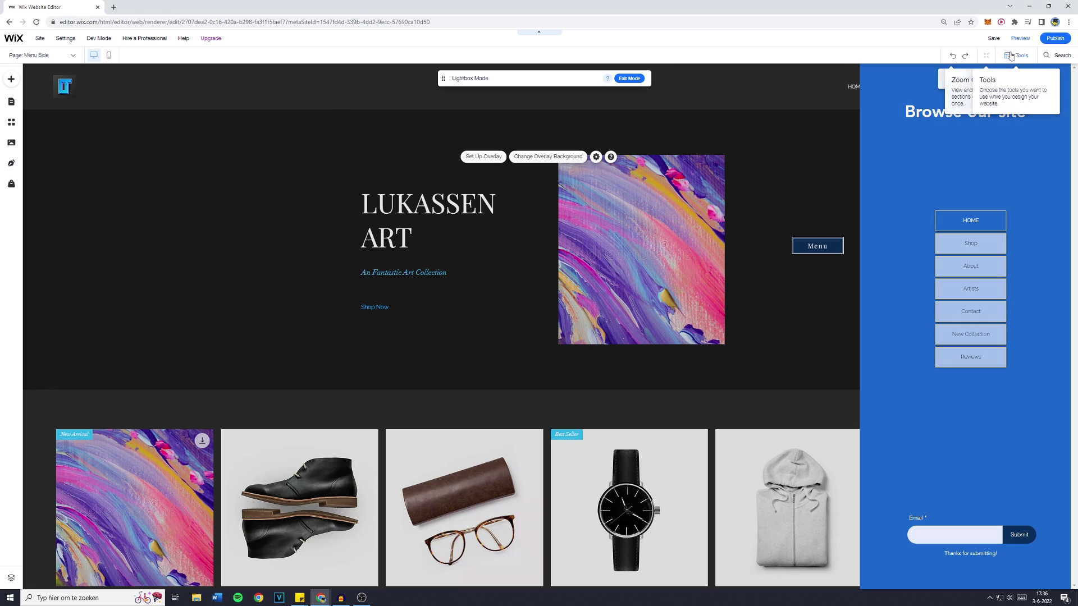
Return to HOME, preview the site, and open, close and reopen the side menu via Menu
click(658, 220)
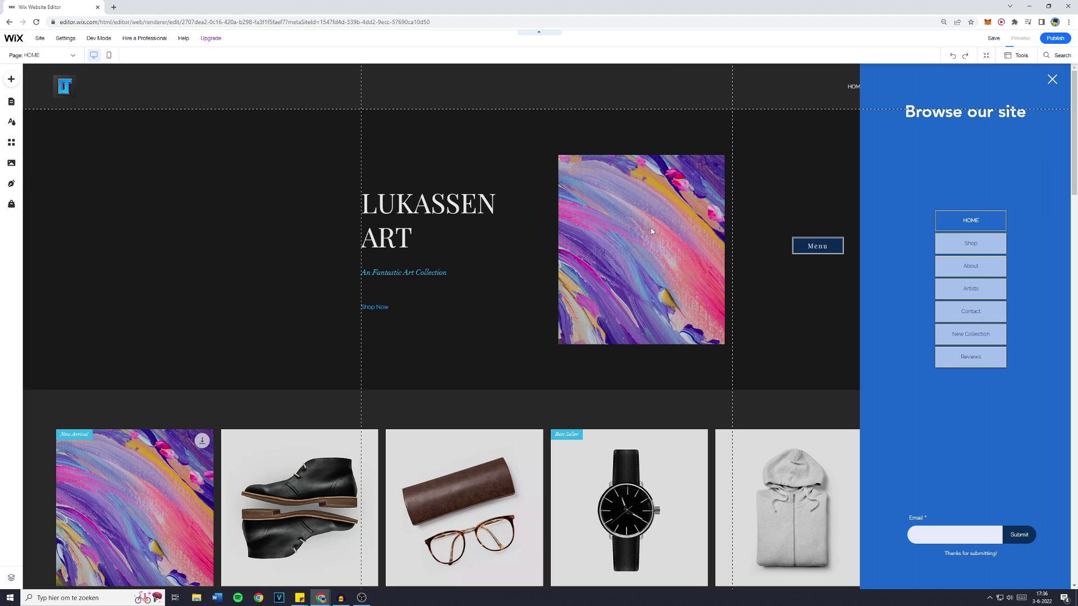
key(ctrl+shift+p)
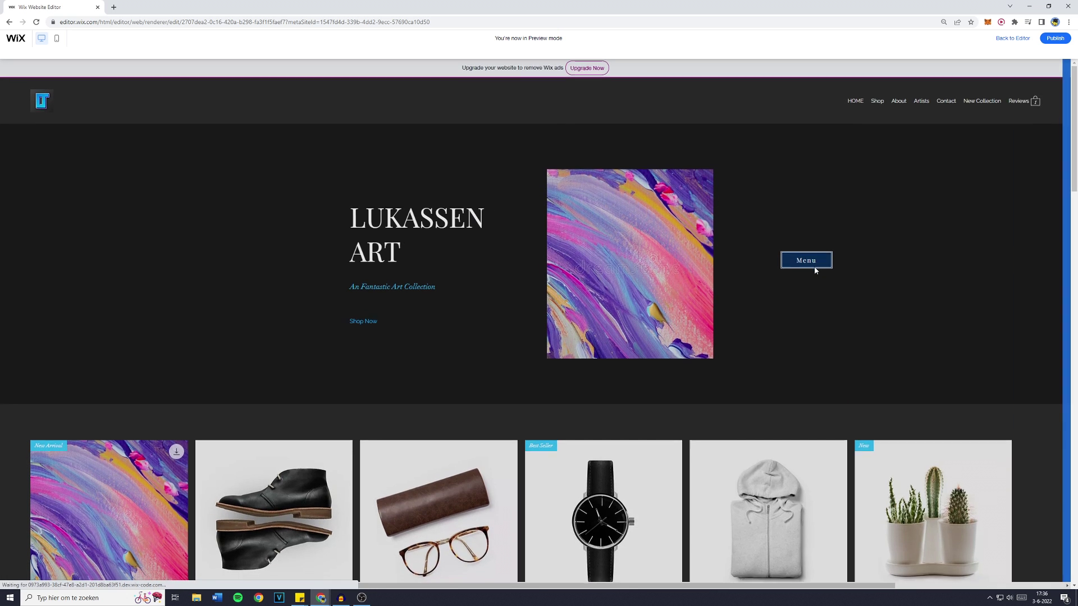
click(808, 251)
click(1052, 62)
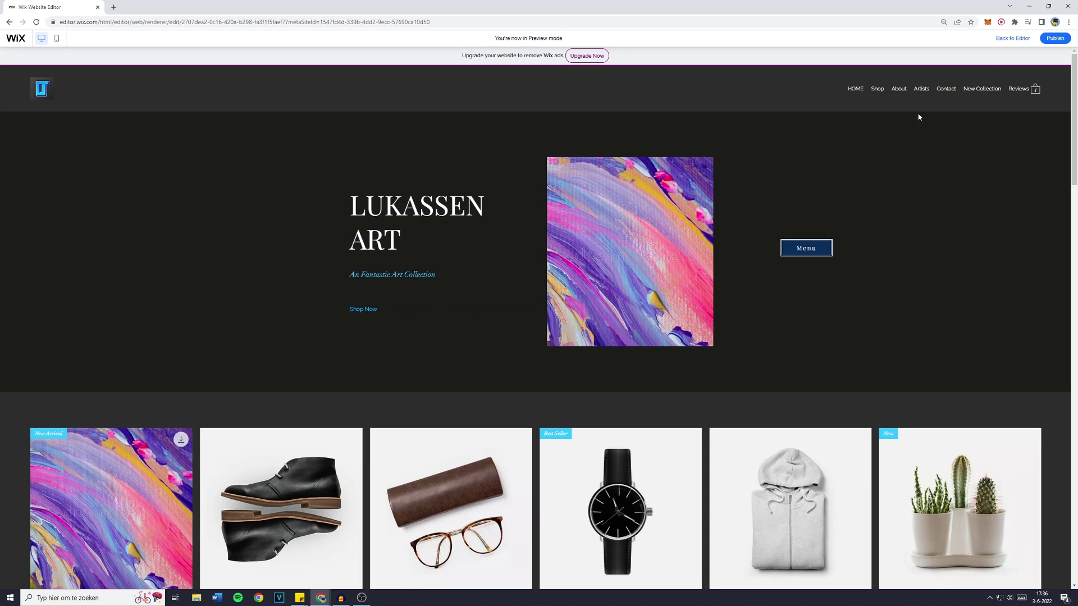
click(816, 250)
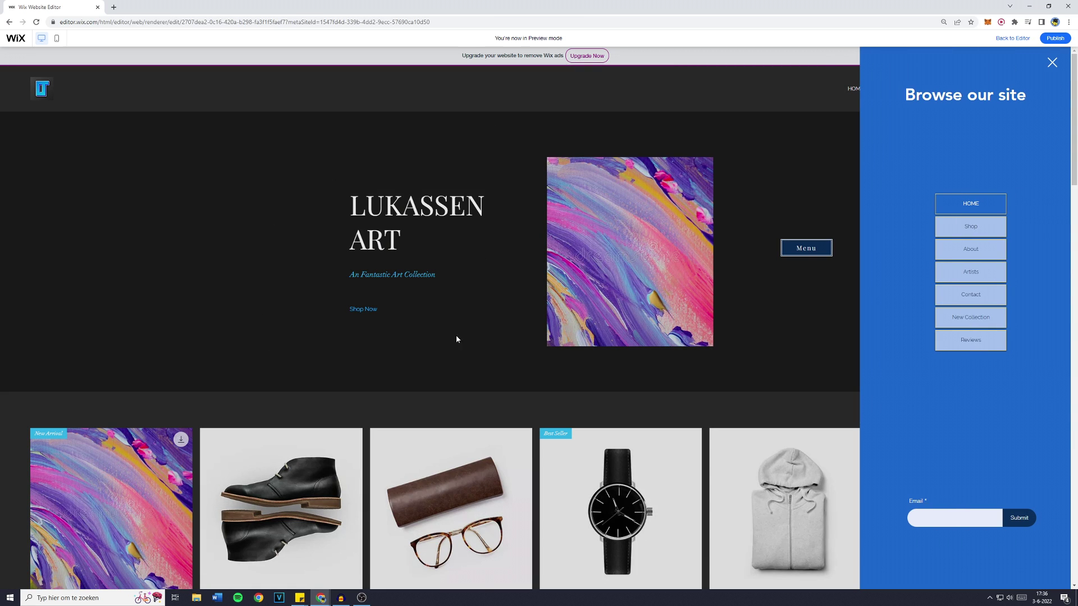